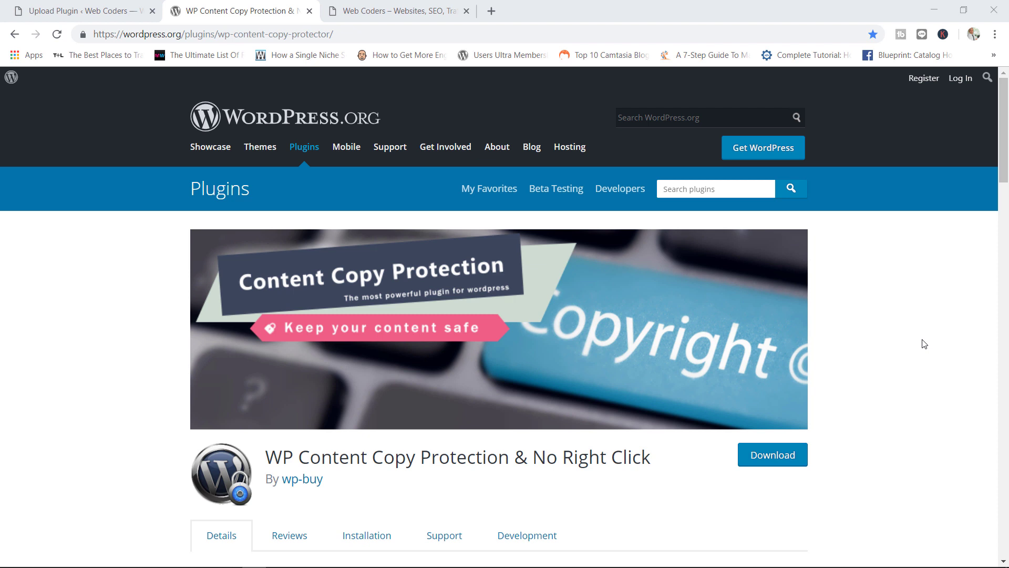
# On the Web Coders homepage, select the words 'will work tirelessly' in the SEO text and right-click them.
pyautogui.click(415, 11)
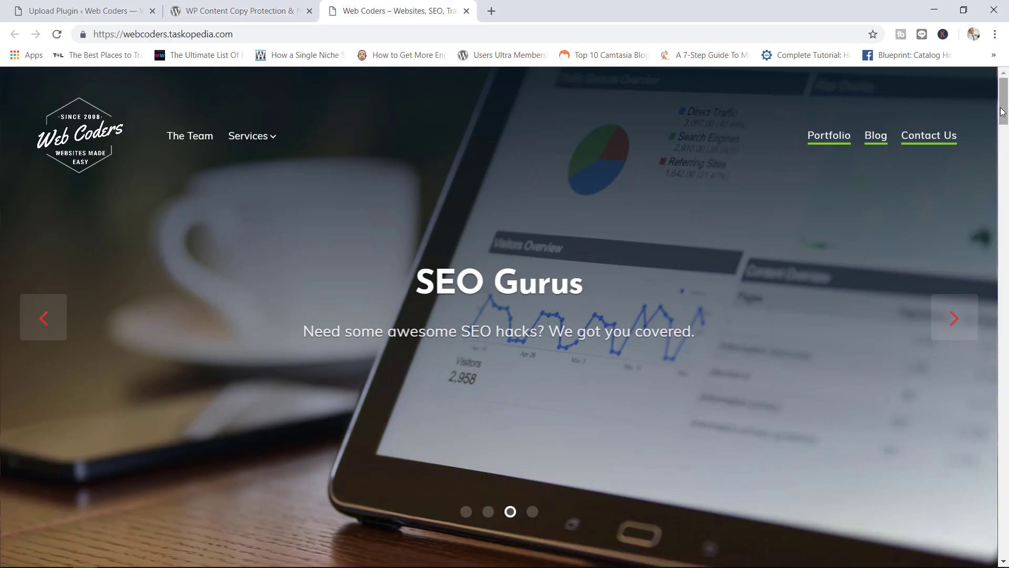
pyautogui.moveTo(1001, 112); pyautogui.dragTo(994, 165)
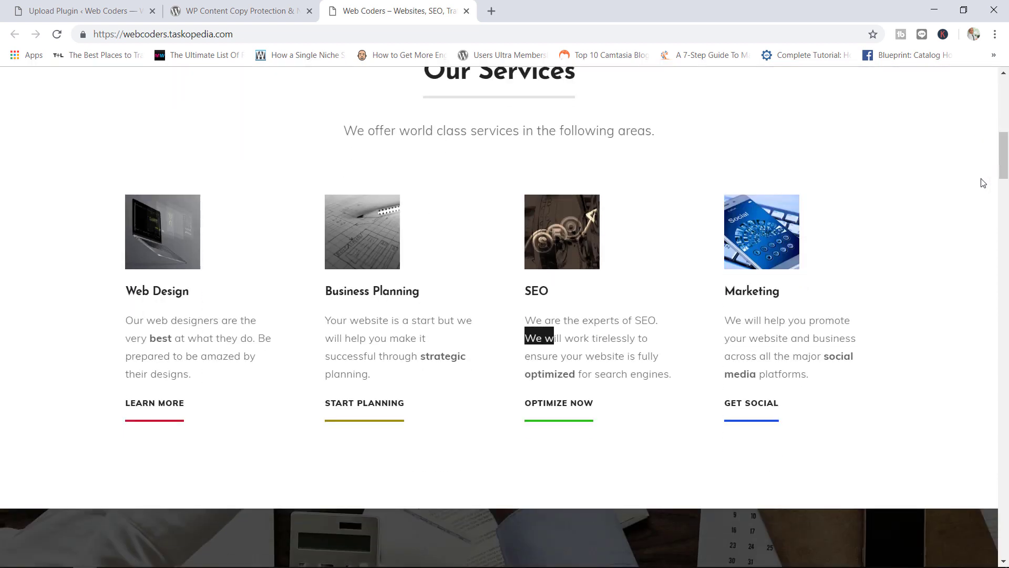
pyautogui.moveTo(637, 338); pyautogui.dragTo(543, 338)
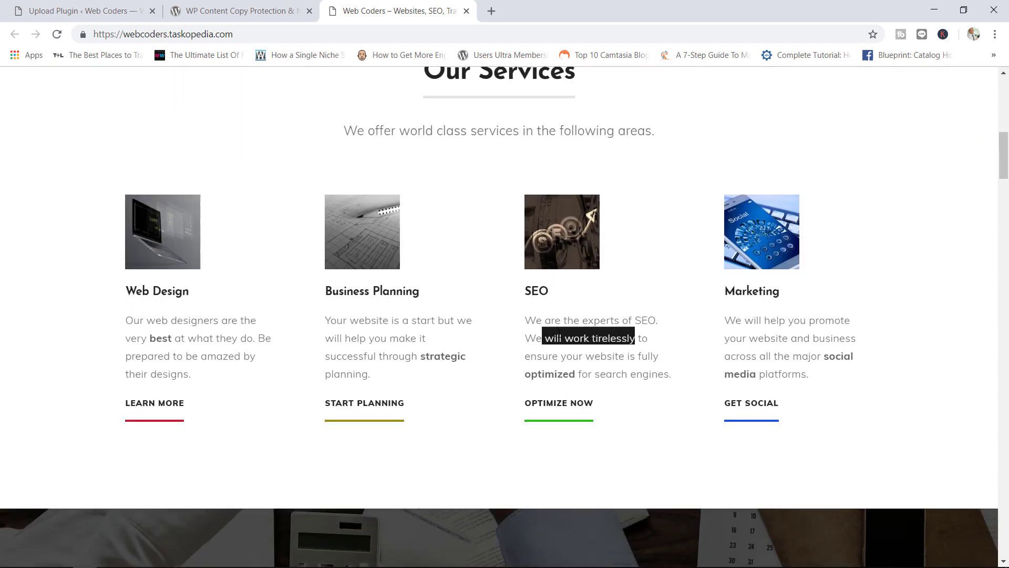
pyautogui.rightClick(559, 334)
# Open the SEO image in a new tab, close it, and return to the WordPress.org plugin page.
pyautogui.rightClick(565, 229)
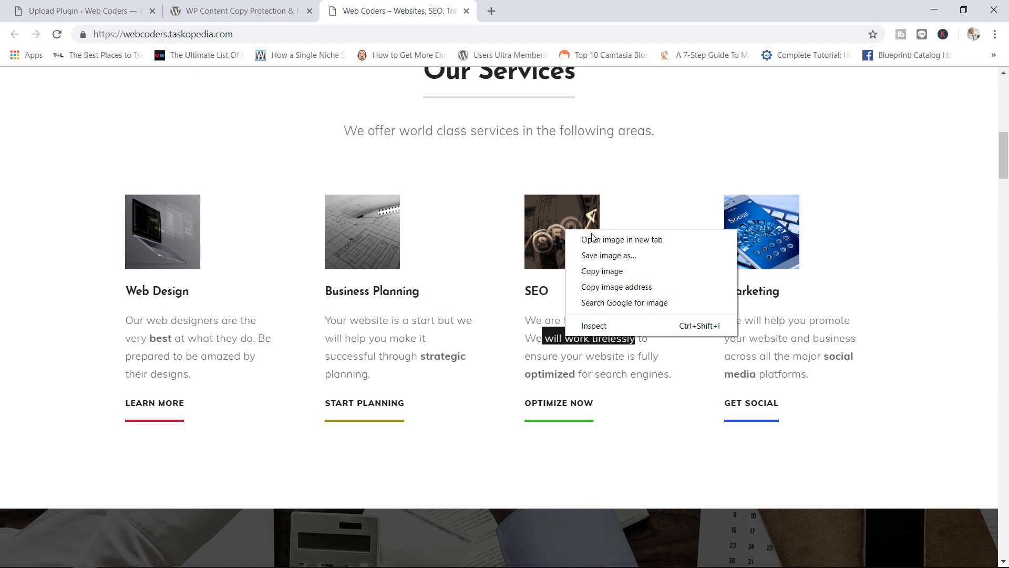
pyautogui.click(603, 243)
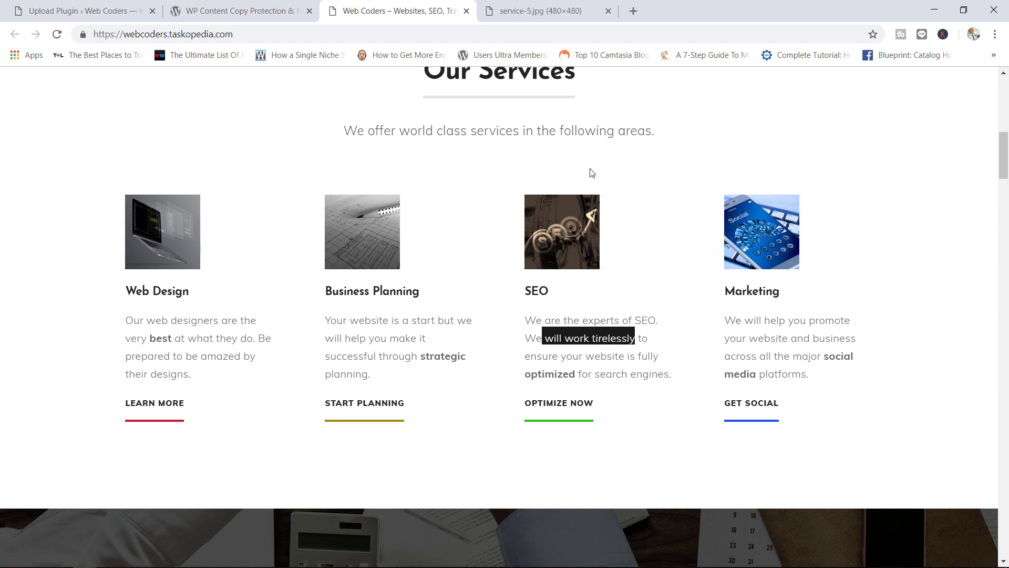
pyautogui.click(536, 6)
pyautogui.rightClick(484, 236)
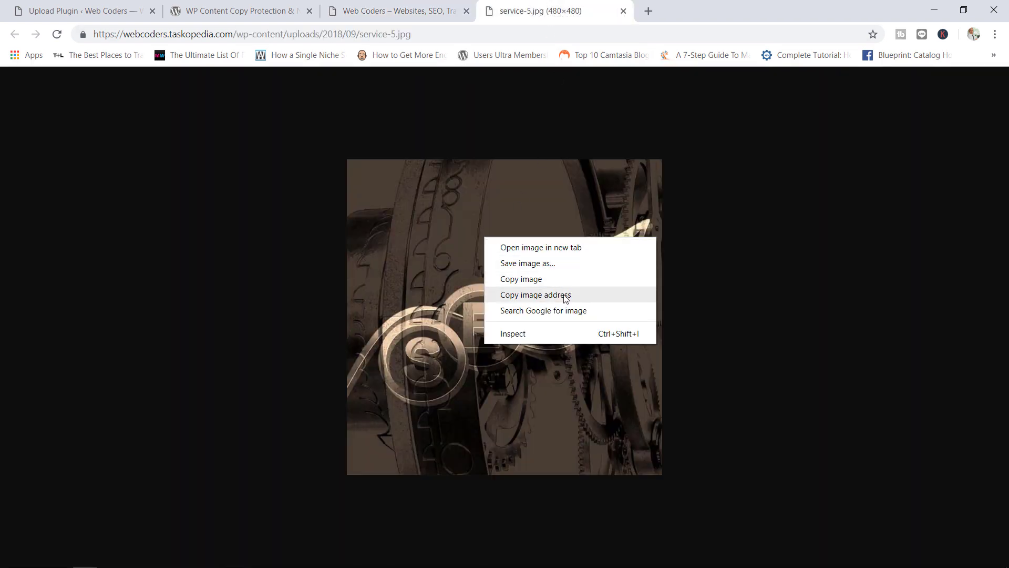
pyautogui.click(624, 10)
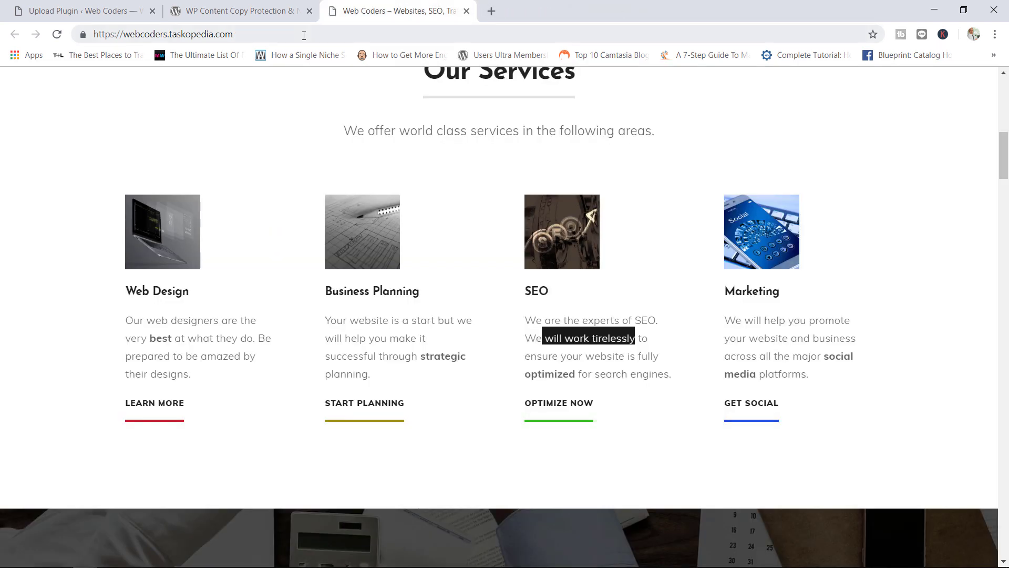
pyautogui.click(263, 10)
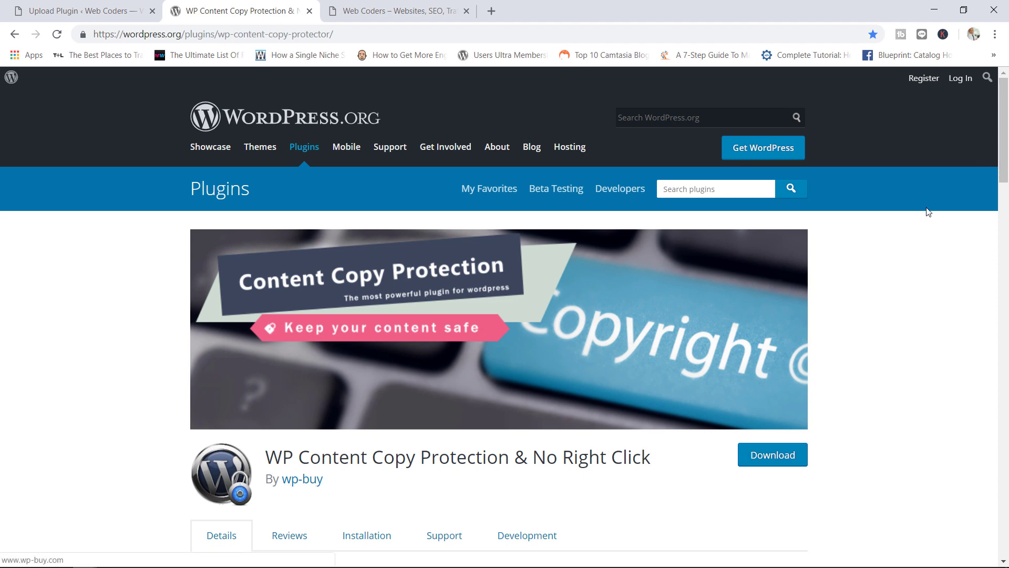
# Scroll through the copy-protection plugin's Description, then go back to the installation result page.
pyautogui.scroll(-3, 317, 473)
pyautogui.scroll(3, 1008, 126)
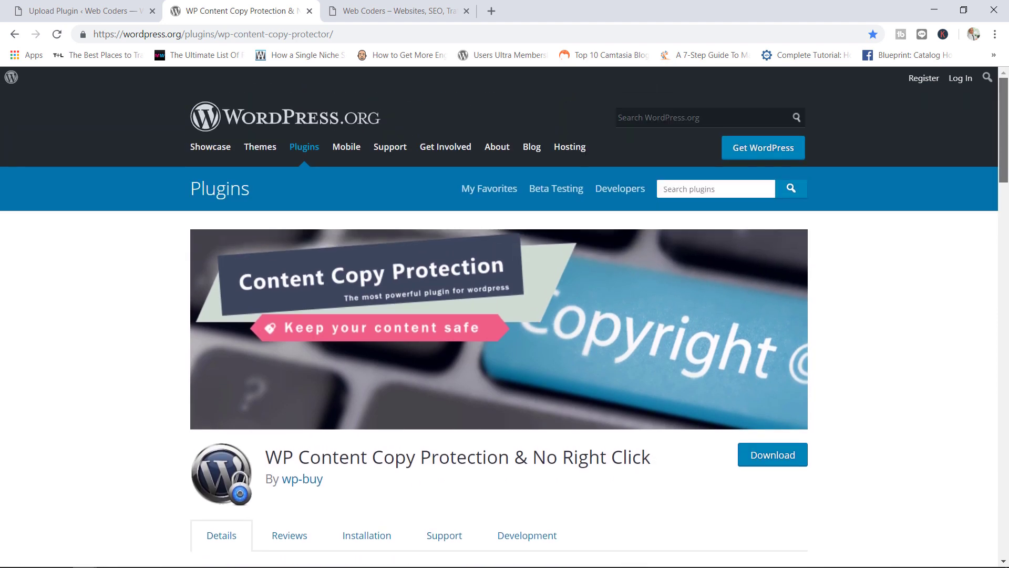
pyautogui.moveTo(1008, 126); pyautogui.dragTo(993, 192)
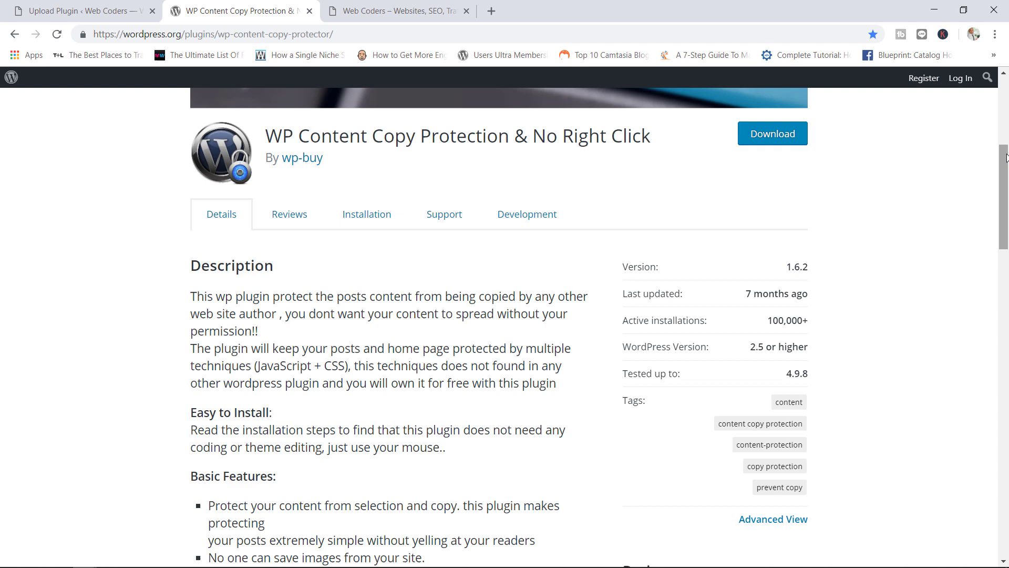
pyautogui.moveTo(1007, 158); pyautogui.dragTo(1007, 105)
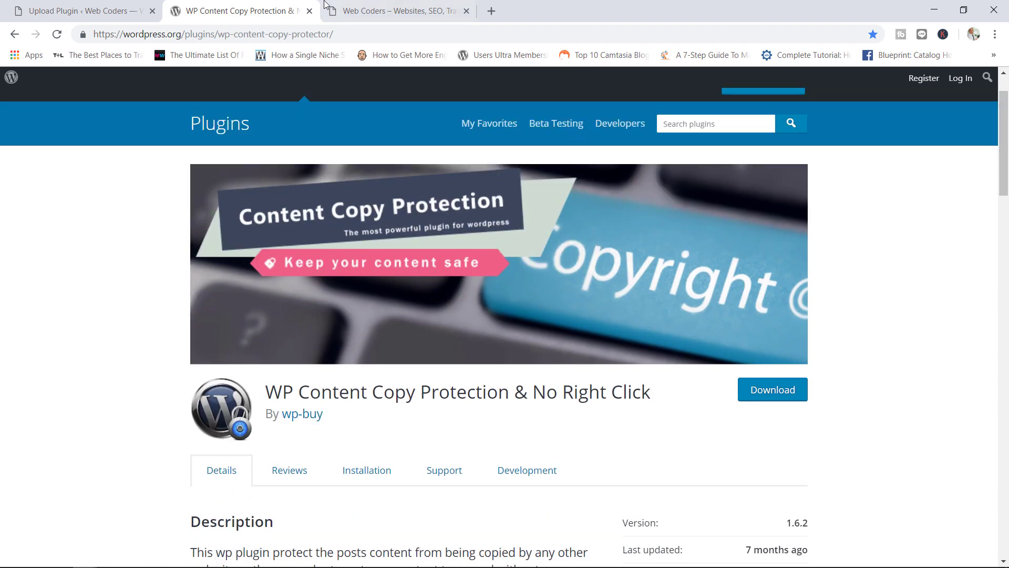
pyautogui.click(111, 7)
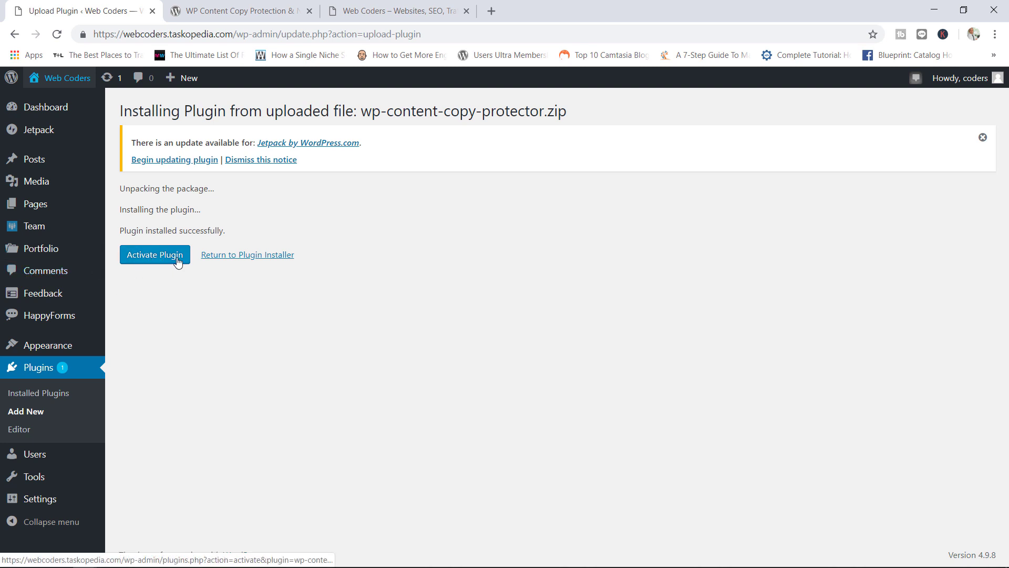
# Activate the installed WP Content Copy Protection plugin from the installation result page.
pyautogui.click(157, 257)
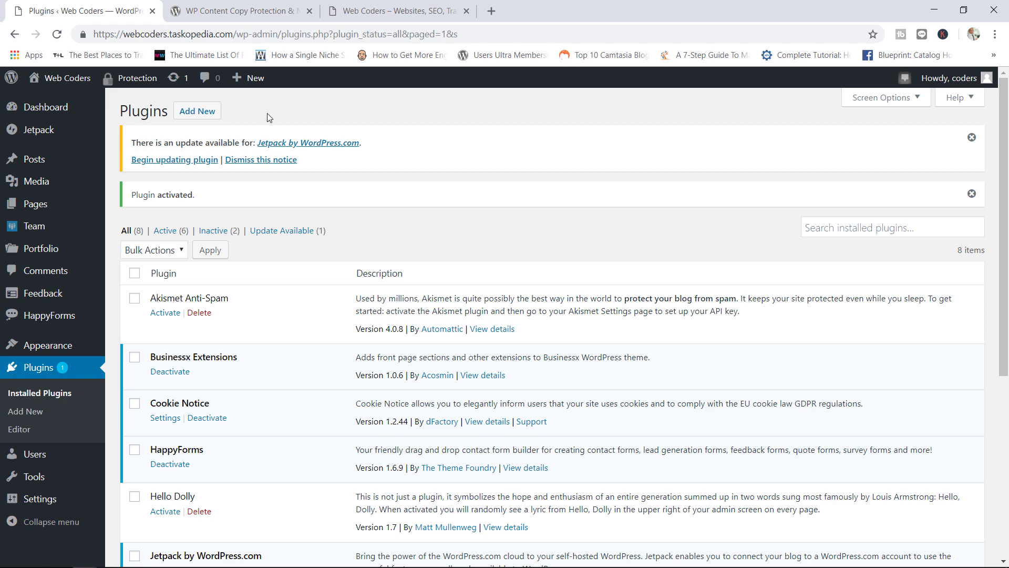
# Reload the Web Coders homepage with F5 and right-click the SEO image to trigger the Content is protected alert.
pyautogui.click(378, 10)
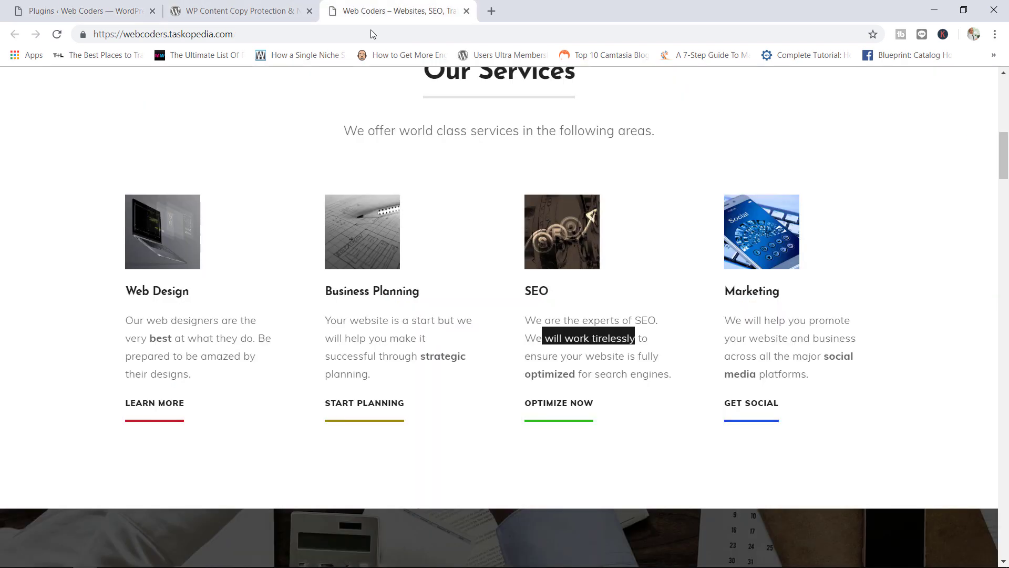
pyautogui.press('F5')
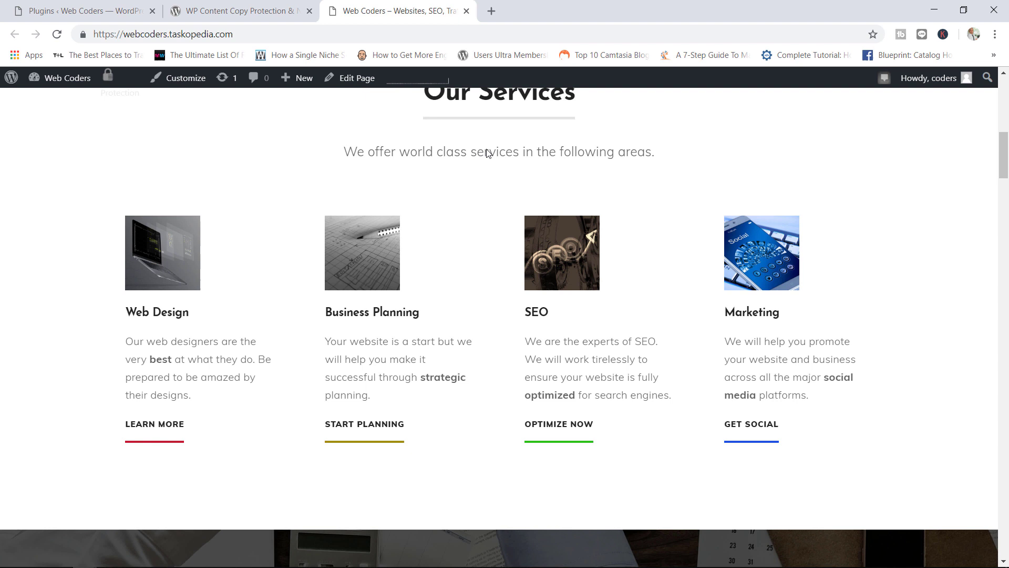
pyautogui.scroll(-1, 523, 158)
pyautogui.rightClick(557, 173)
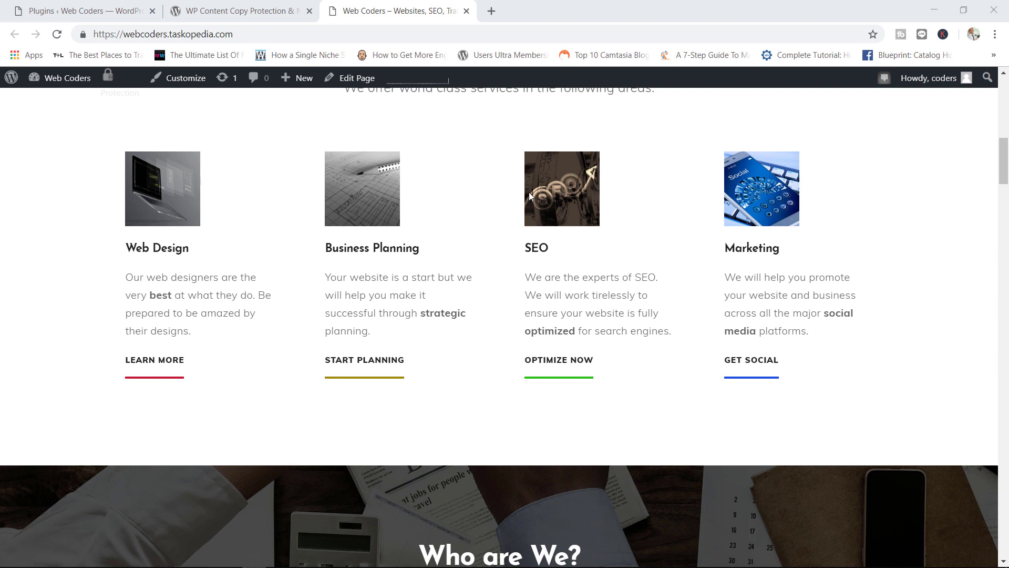
# From the Web Coders admin dashboard, go to Settings > WP Content Copy Protection.
pyautogui.click(67, 85)
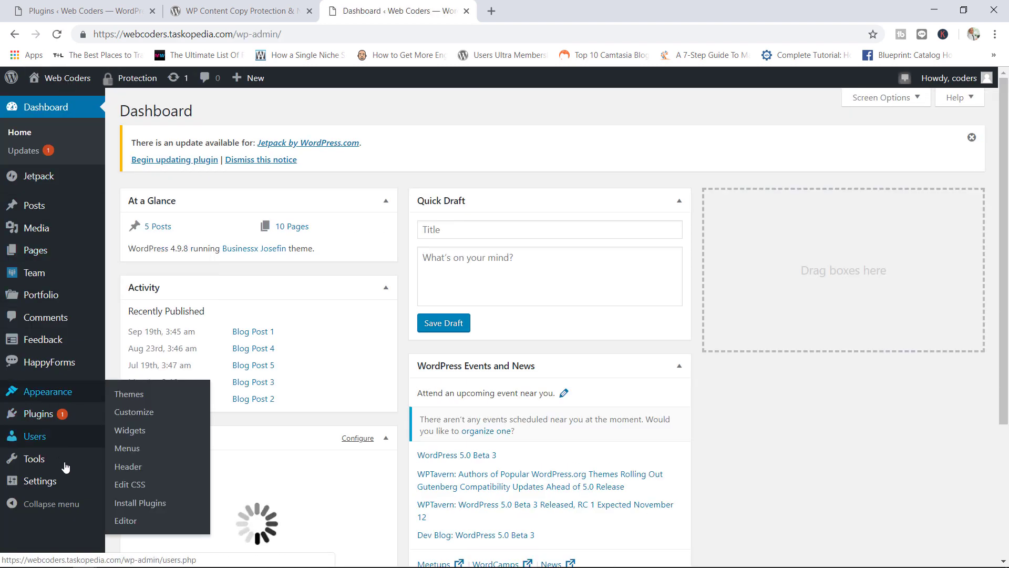
pyautogui.moveTo(68, 481)
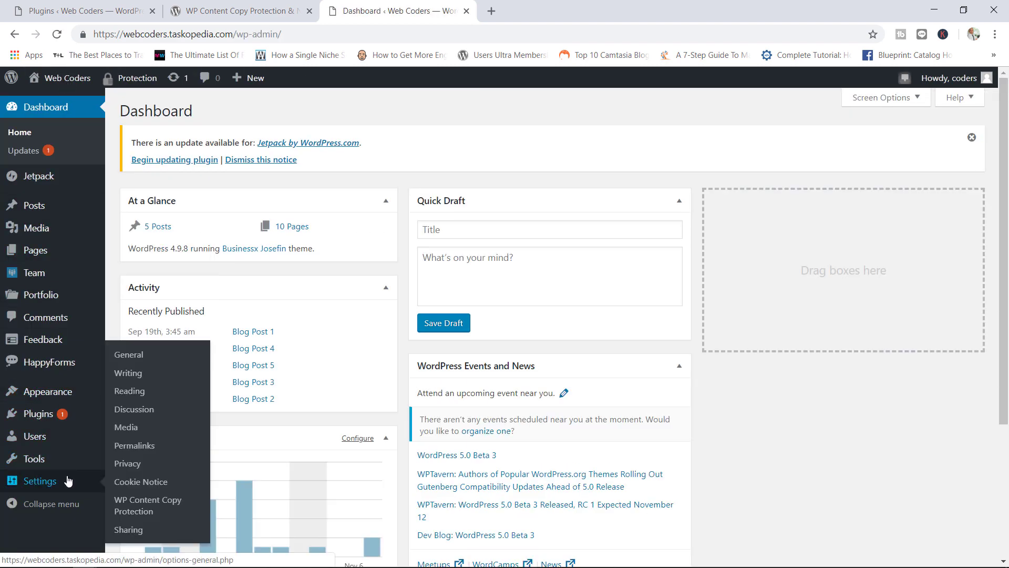
pyautogui.click(153, 510)
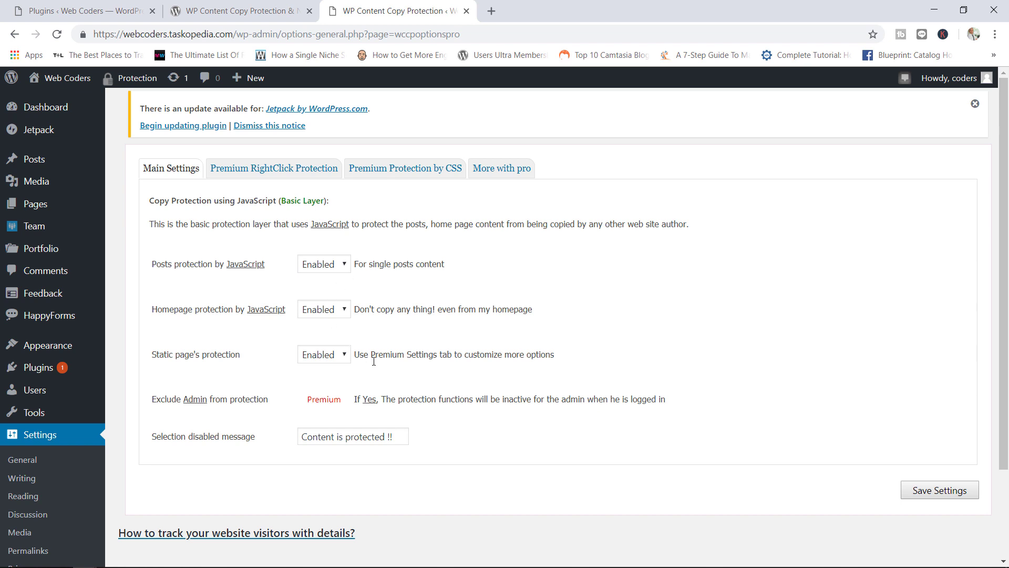
# Set Posts protection by JavaScript to Disabled and save the settings.
pyautogui.moveTo(392, 437); pyautogui.dragTo(303, 439)
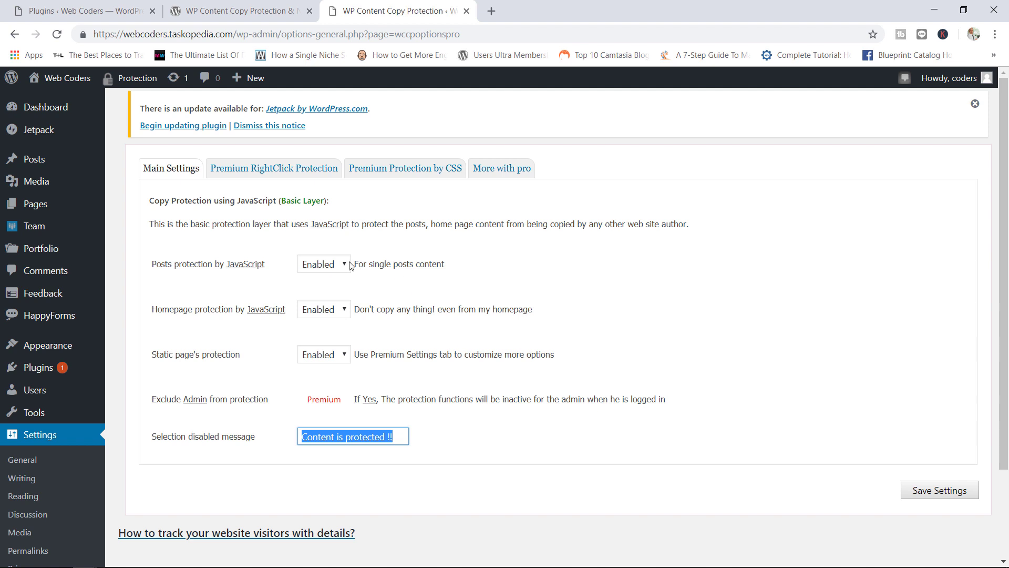
pyautogui.click(337, 268)
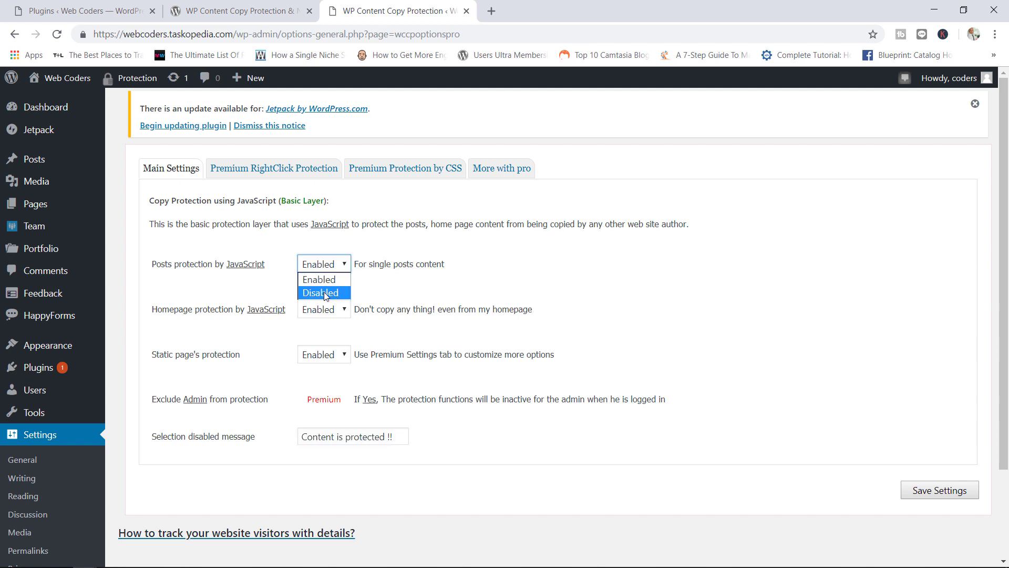
pyautogui.click(324, 292)
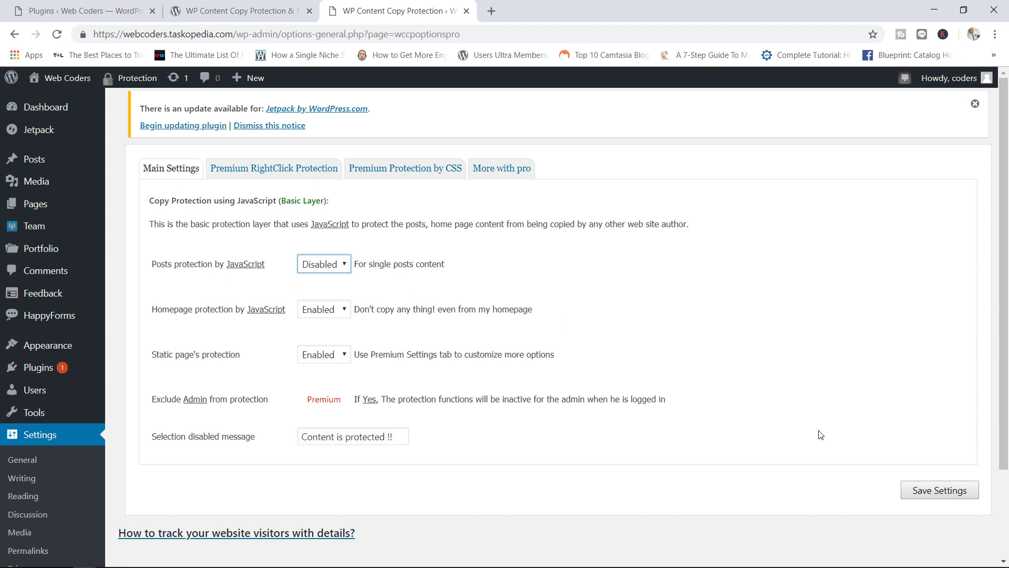
pyautogui.click(934, 494)
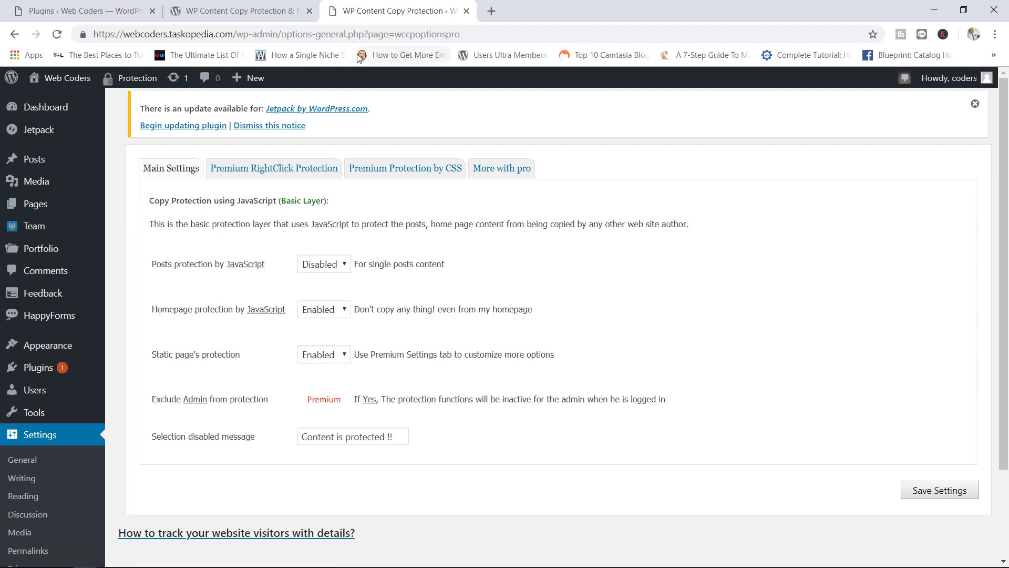
# Open the live site in a new tab and navigate to Blog Post 1 via the blog page.
pyautogui.rightClick(79, 76)
pyautogui.click(131, 85)
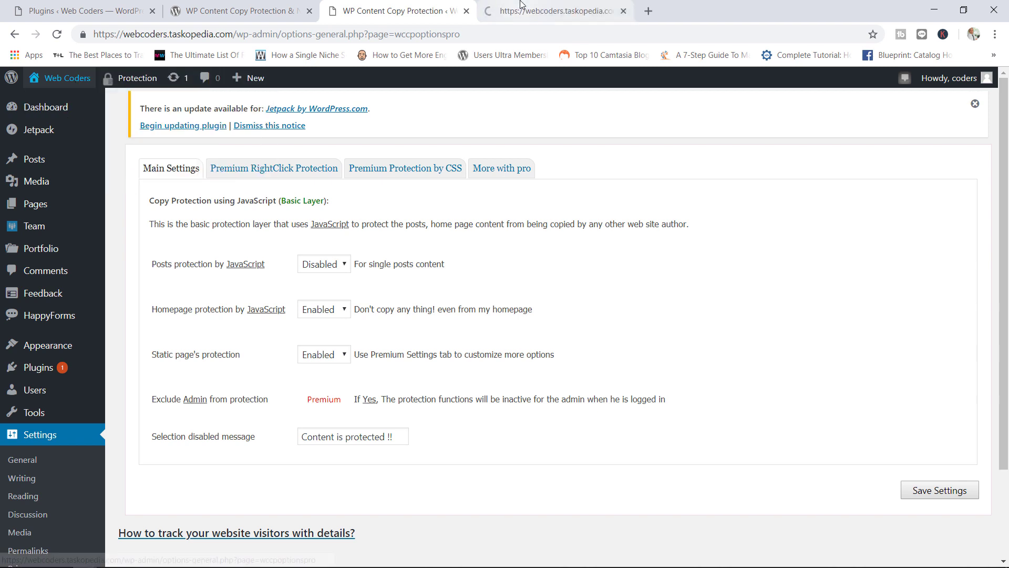
pyautogui.click(555, 10)
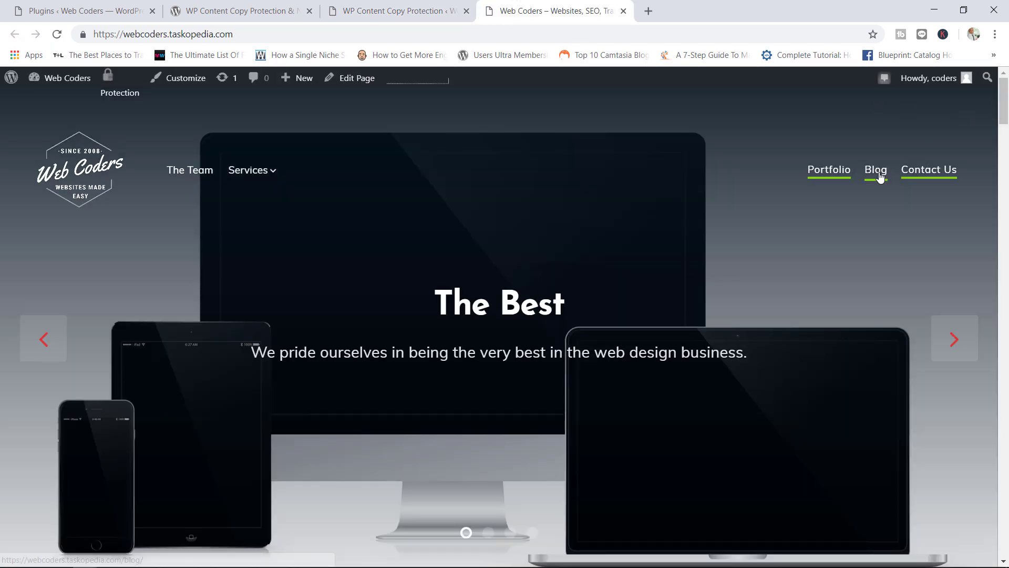
pyautogui.click(879, 175)
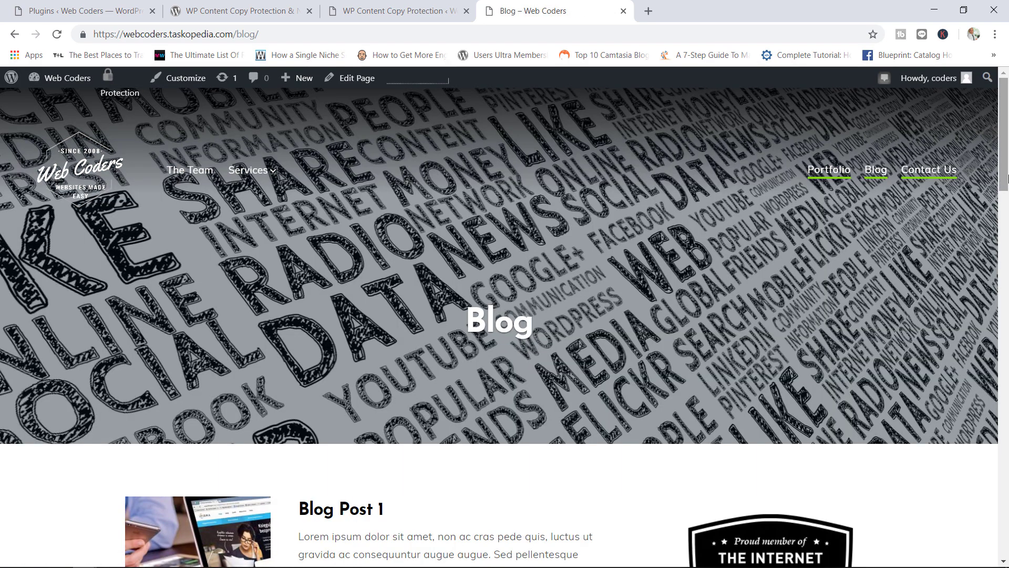
pyautogui.scroll(-4, 1007, 179)
pyautogui.click(352, 336)
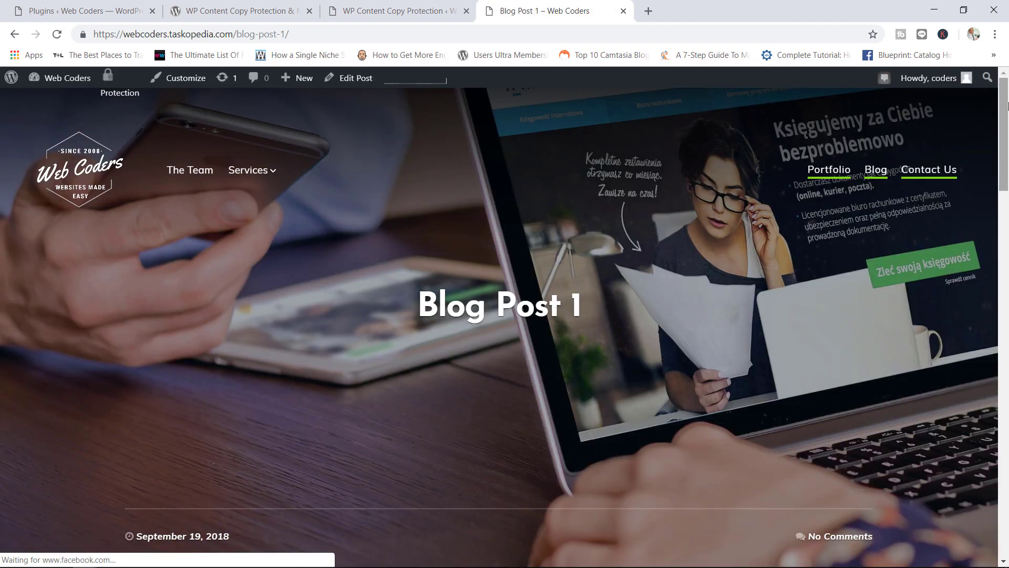
# Select words and several lines of Blog Post 1 text, then return to the settings tab.
pyautogui.scroll(-10, 1008, 105)
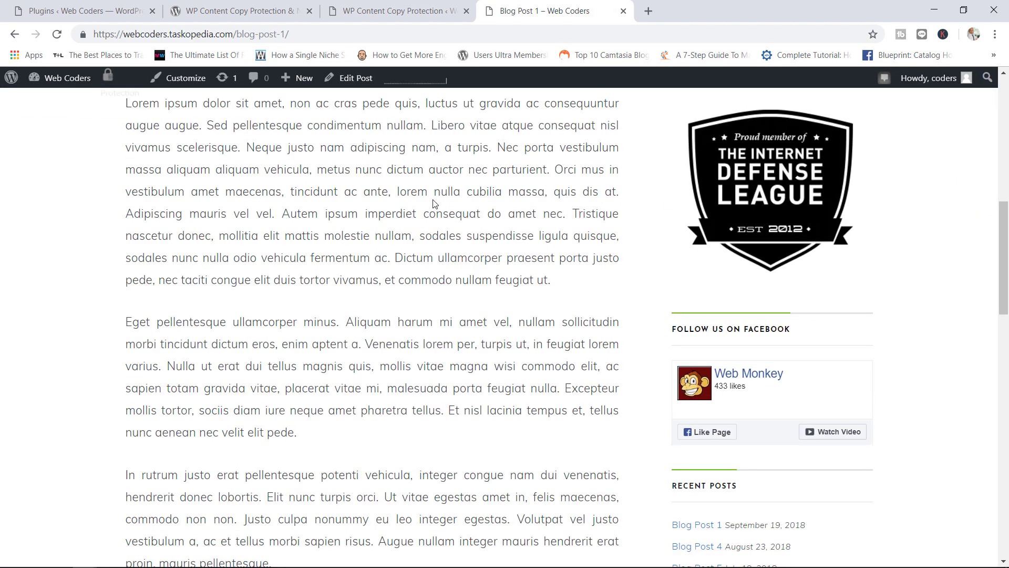
pyautogui.doubleClick(416, 192)
pyautogui.moveTo(415, 192); pyautogui.dragTo(229, 163)
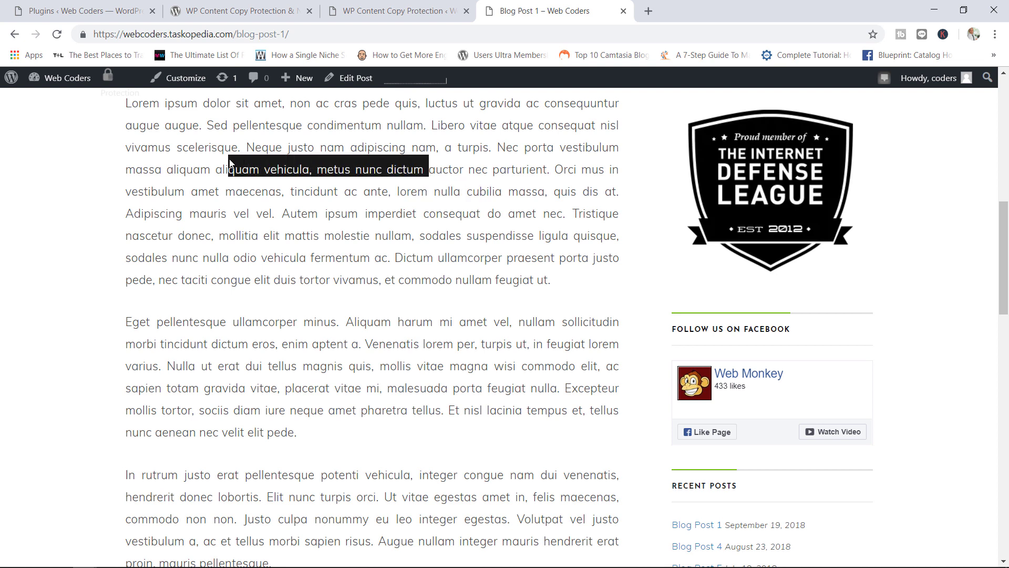
pyautogui.click(349, 211)
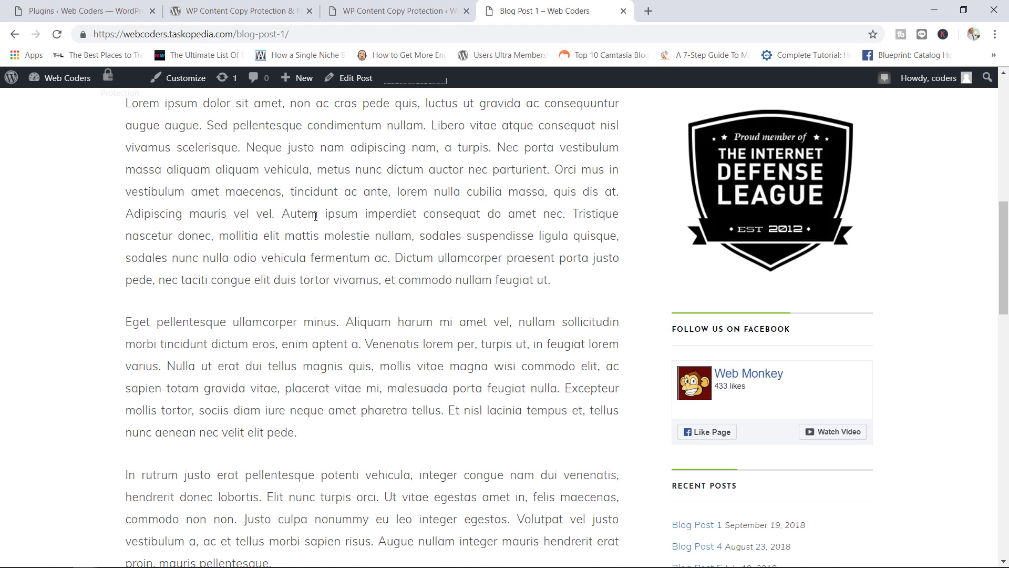
pyautogui.moveTo(316, 217); pyautogui.dragTo(371, 351)
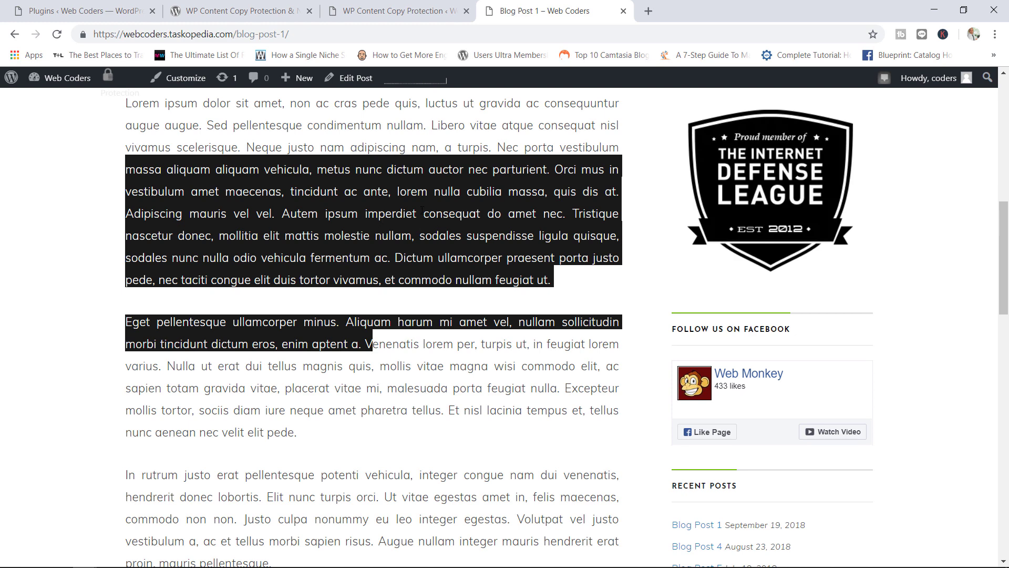
pyautogui.click(400, 11)
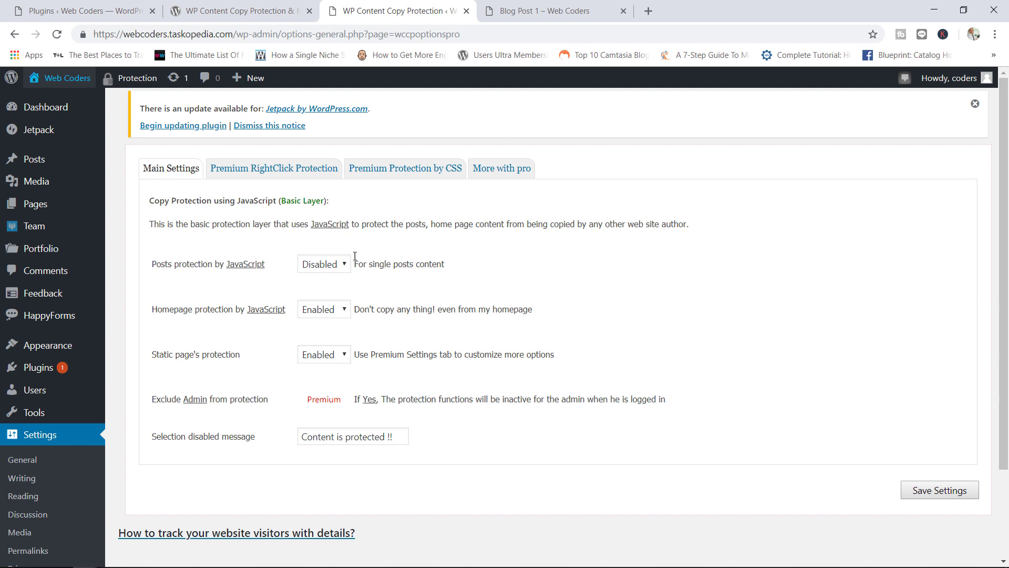
# Untick Posts in the Premium RightClick Protection tab and save the settings.
pyautogui.click(280, 170)
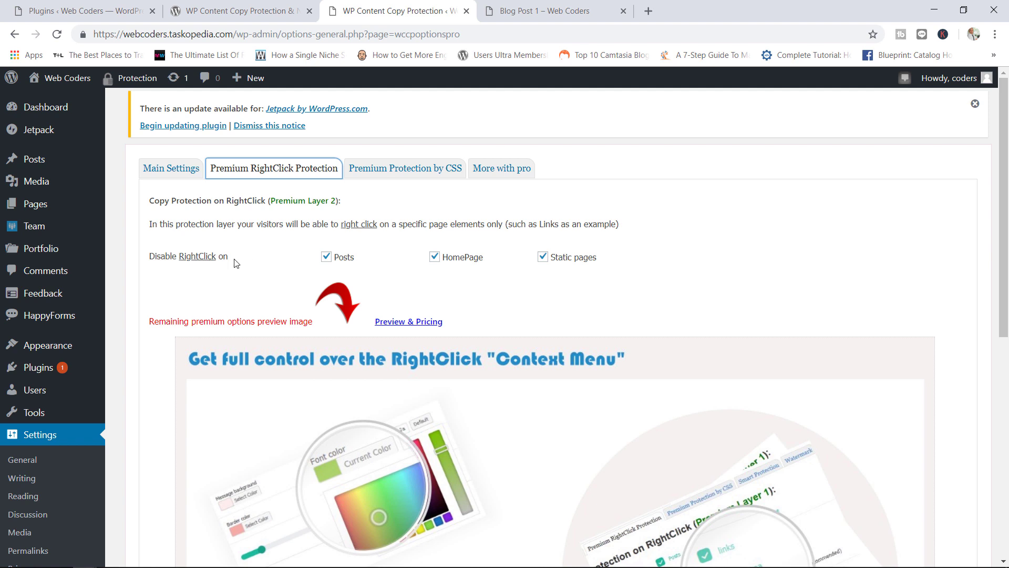
pyautogui.click(334, 261)
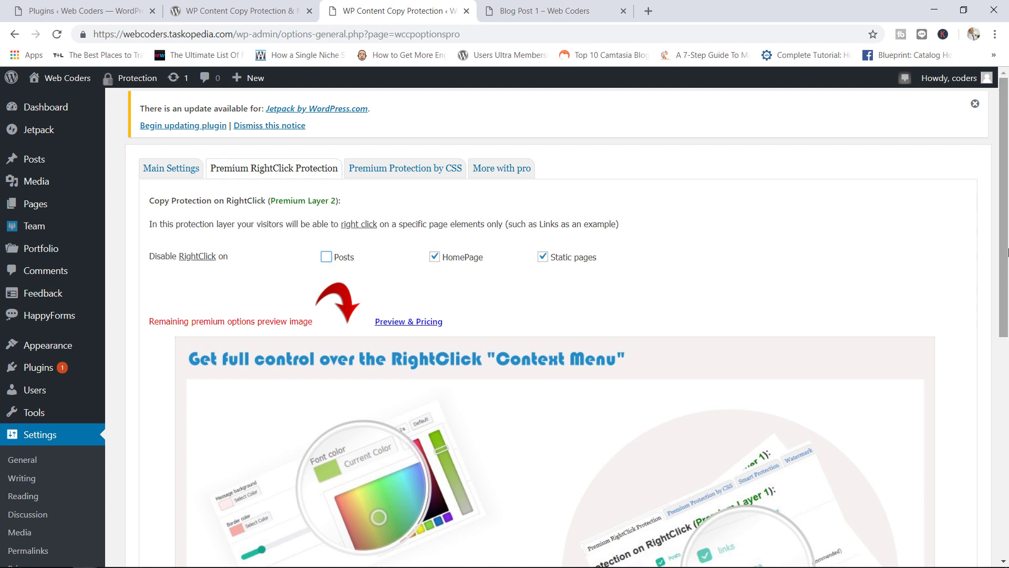
pyautogui.moveTo(1008, 252); pyautogui.dragTo(987, 448)
pyautogui.click(927, 542)
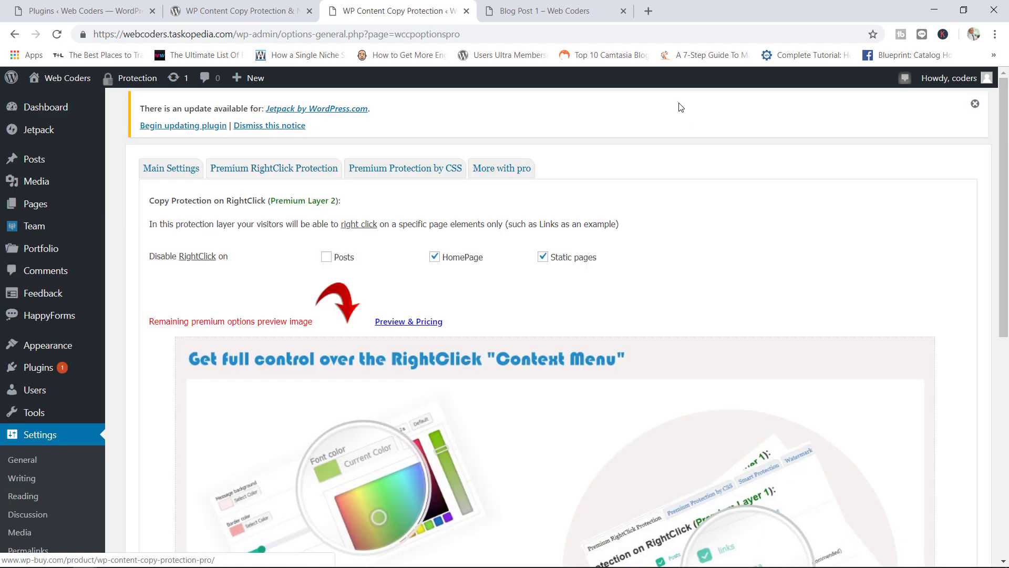
# Reload Blog Post 1, select a phrase and the first paragraph, and confirm right-click opens a menu.
pyautogui.click(547, 10)
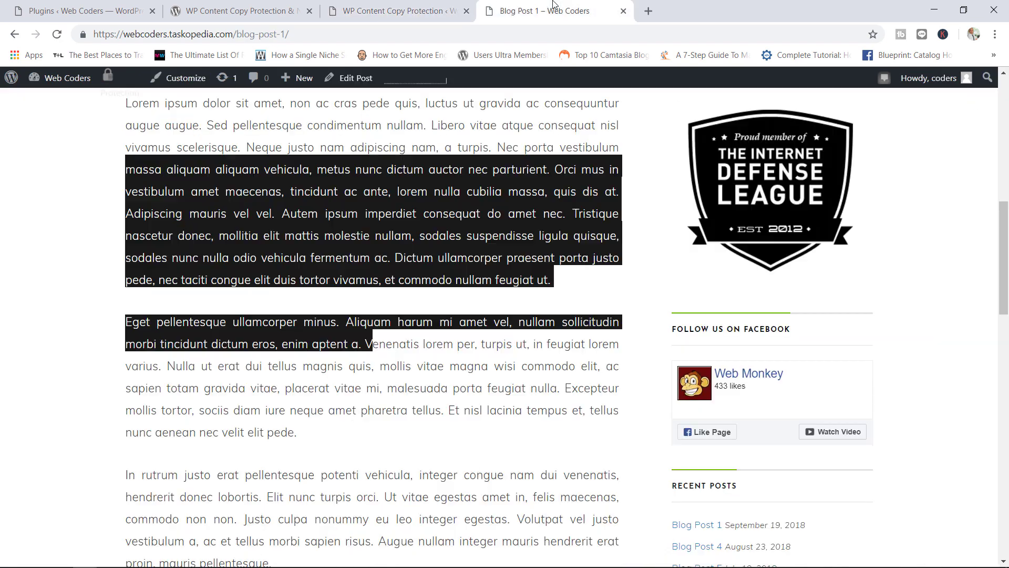
pyautogui.click(418, 233)
pyautogui.press('F5')
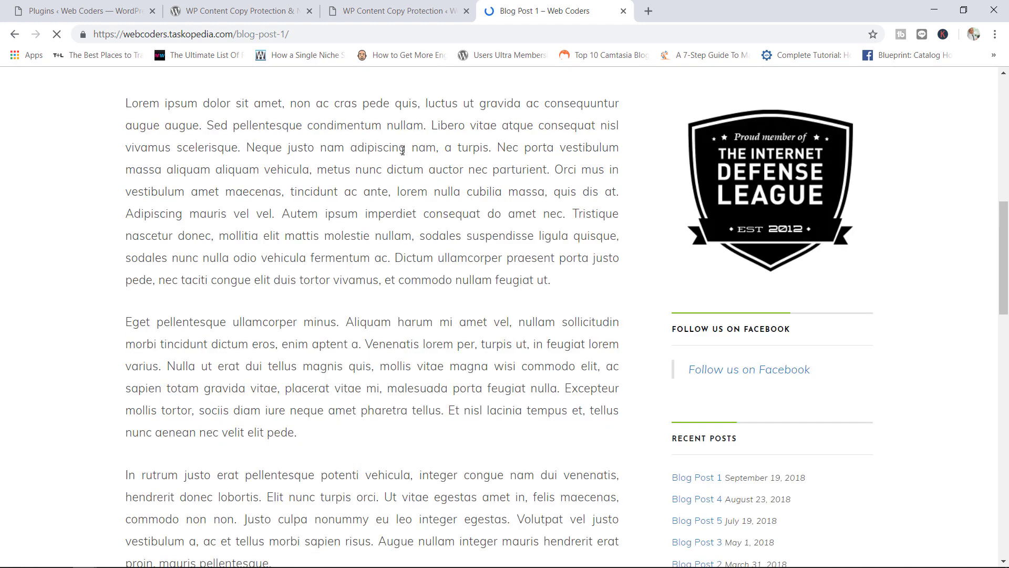
pyautogui.moveTo(399, 147); pyautogui.dragTo(237, 147)
pyautogui.rightClick(241, 146)
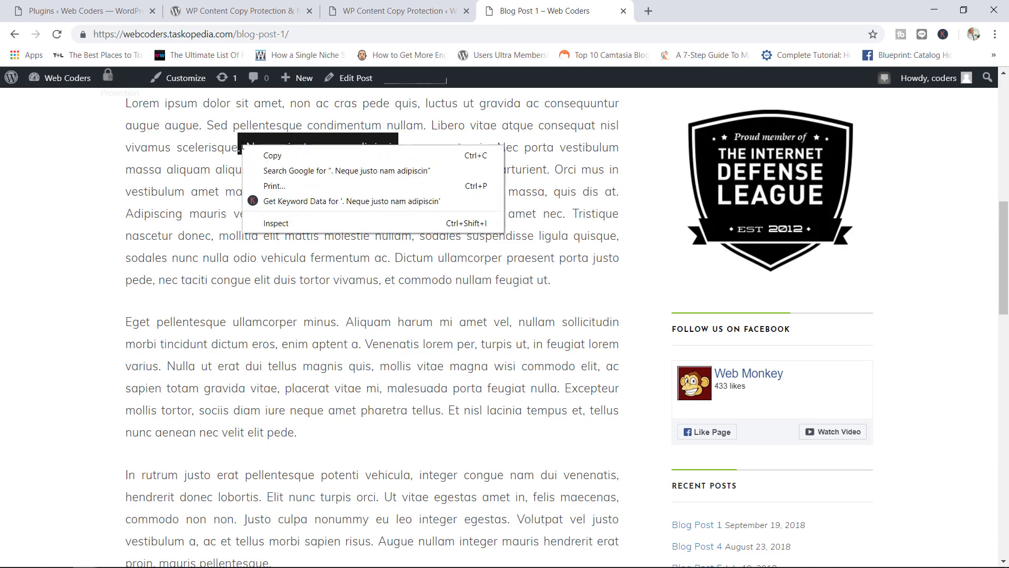
pyautogui.doubleClick(209, 149)
pyautogui.moveTo(209, 149); pyautogui.dragTo(364, 279)
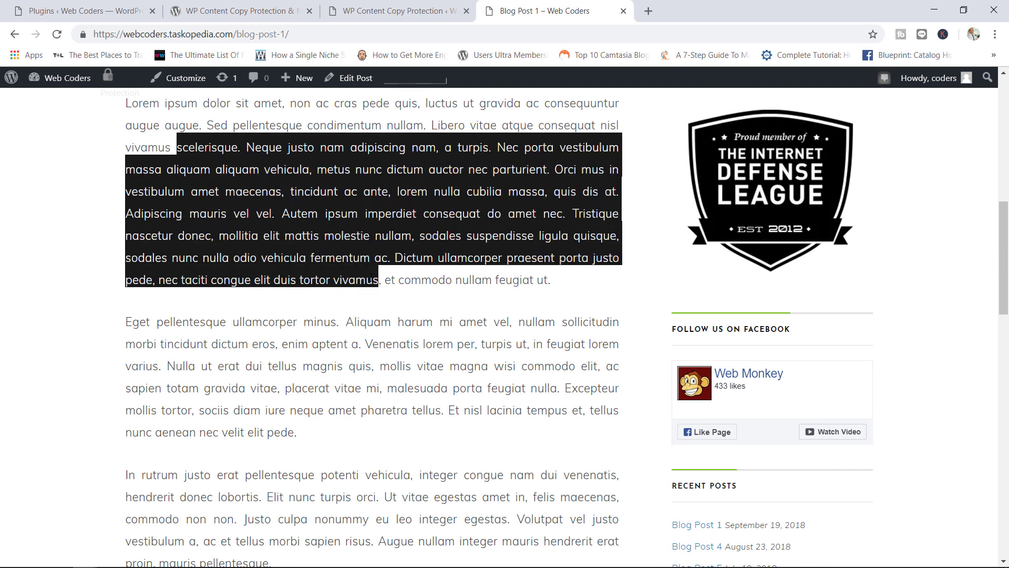
pyautogui.click(394, 6)
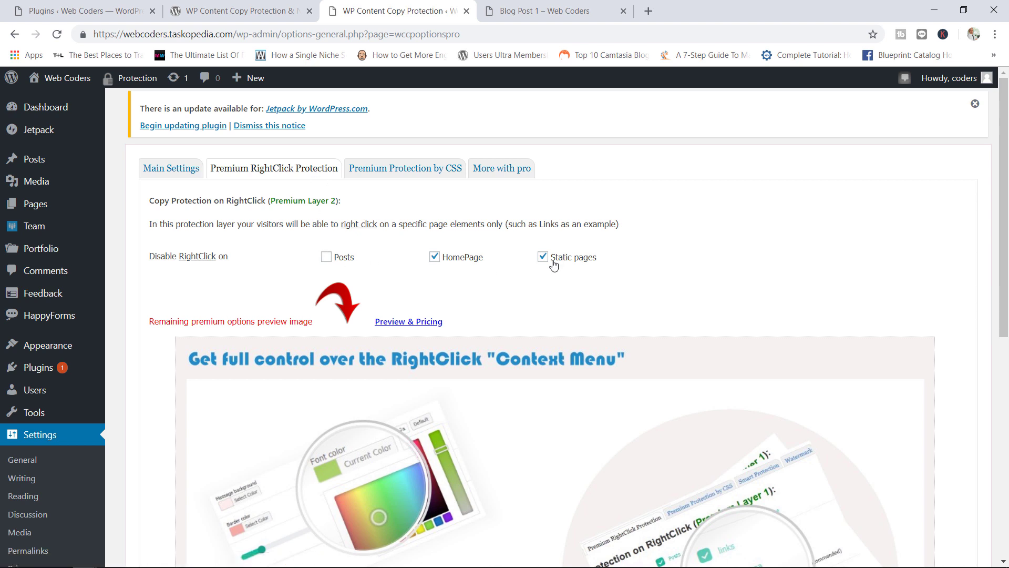
# Re-tick Posts for right-click blocking, keep Home Page CSS protection Enabled, and return to Main Settings.
pyautogui.click(327, 257)
pyautogui.click(413, 172)
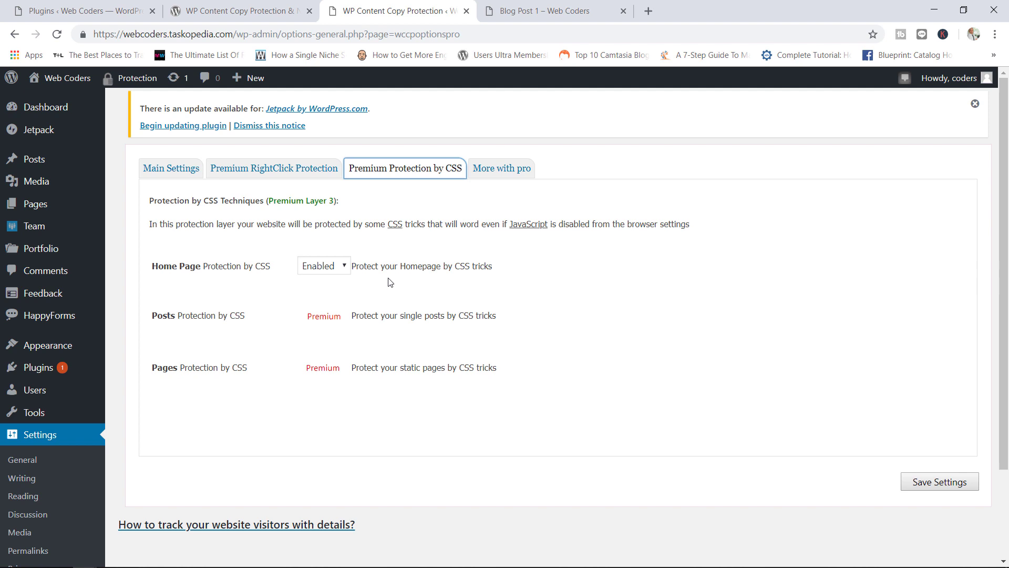
pyautogui.click(343, 271)
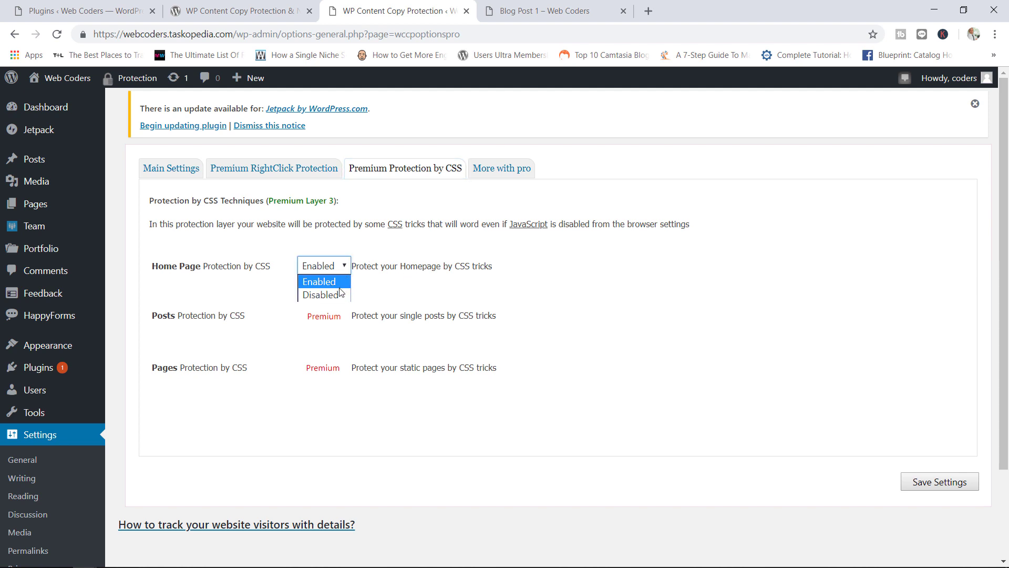
pyautogui.click(392, 300)
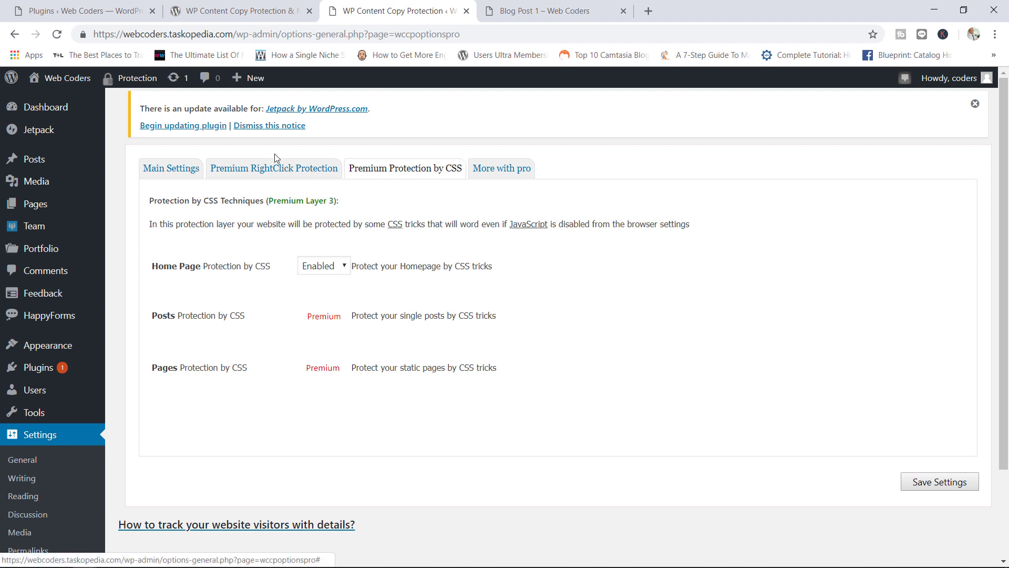
pyautogui.click(166, 167)
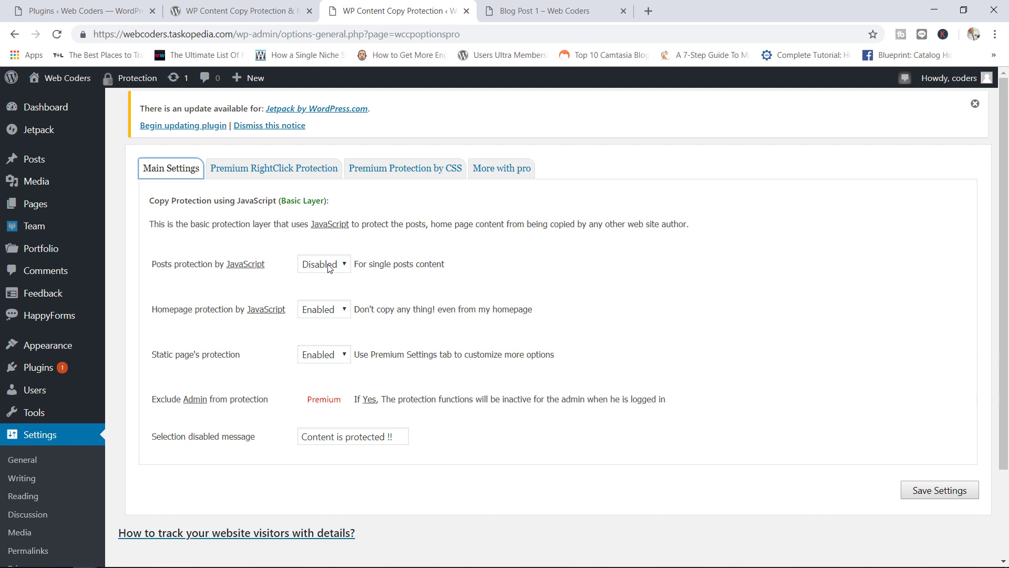
# Switch to the Premium Protection by CSS tab and keep home page CSS protection Enabled.
pyautogui.click(283, 175)
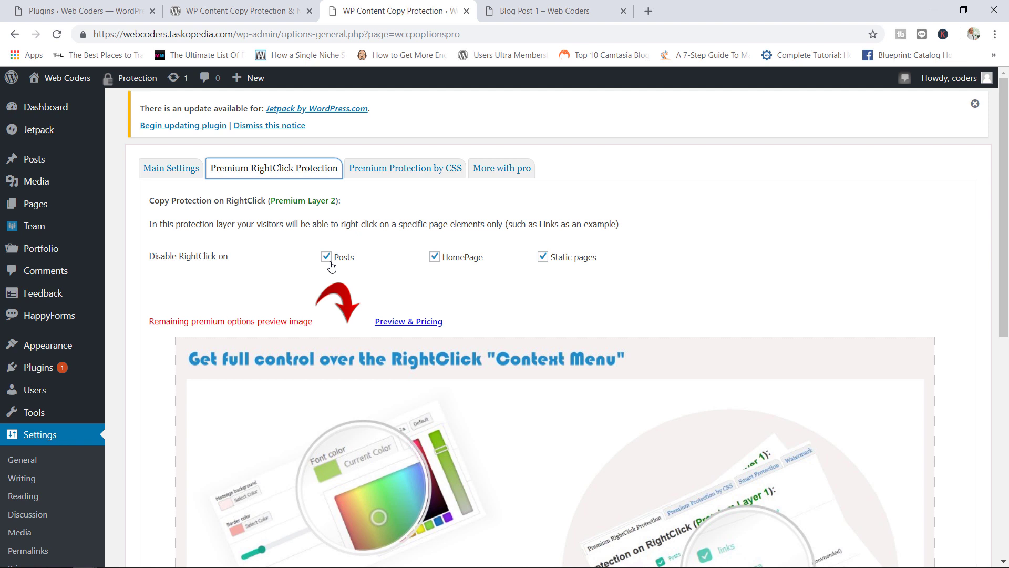
pyautogui.click(412, 171)
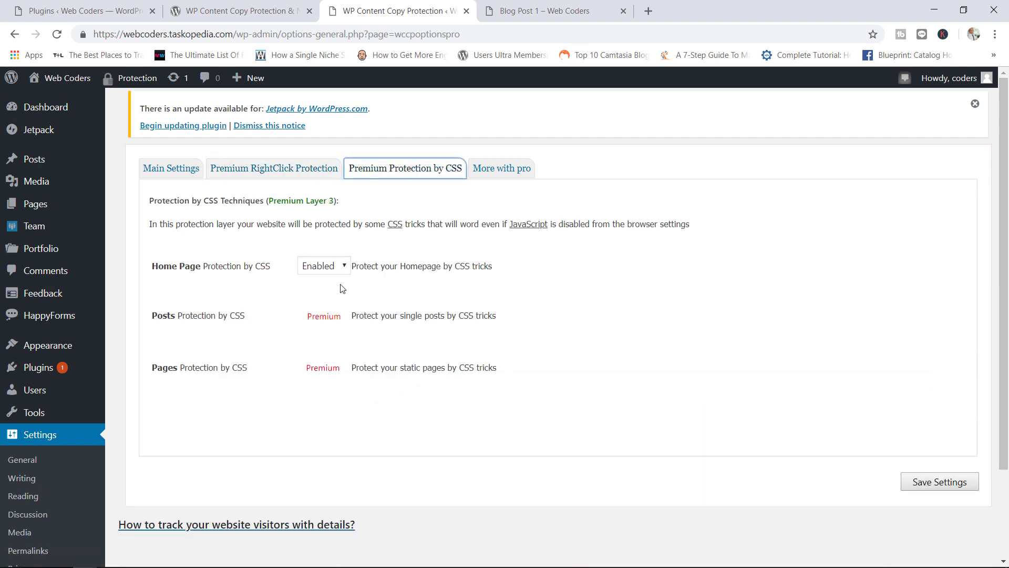
pyautogui.click(333, 267)
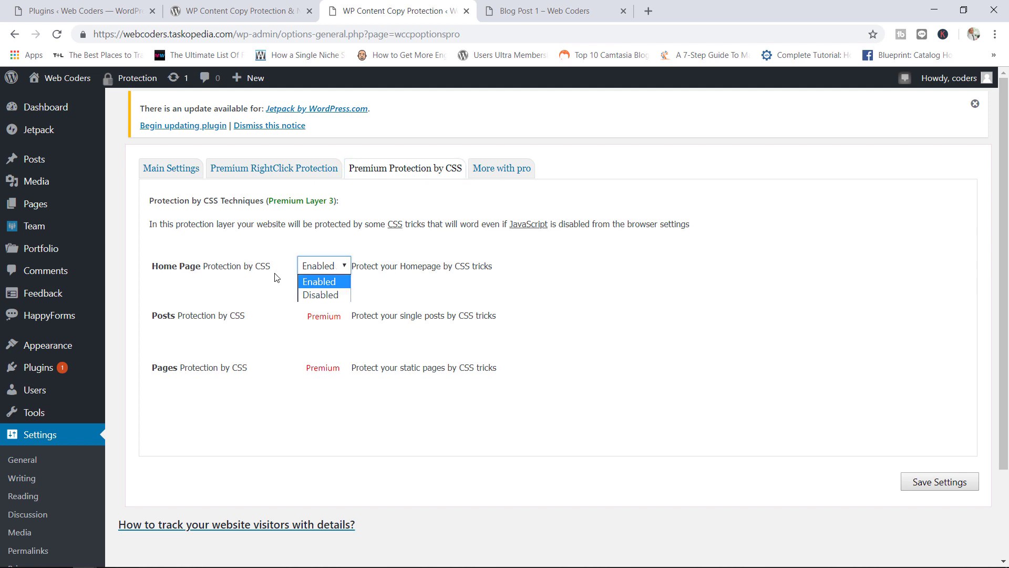
pyautogui.click(442, 302)
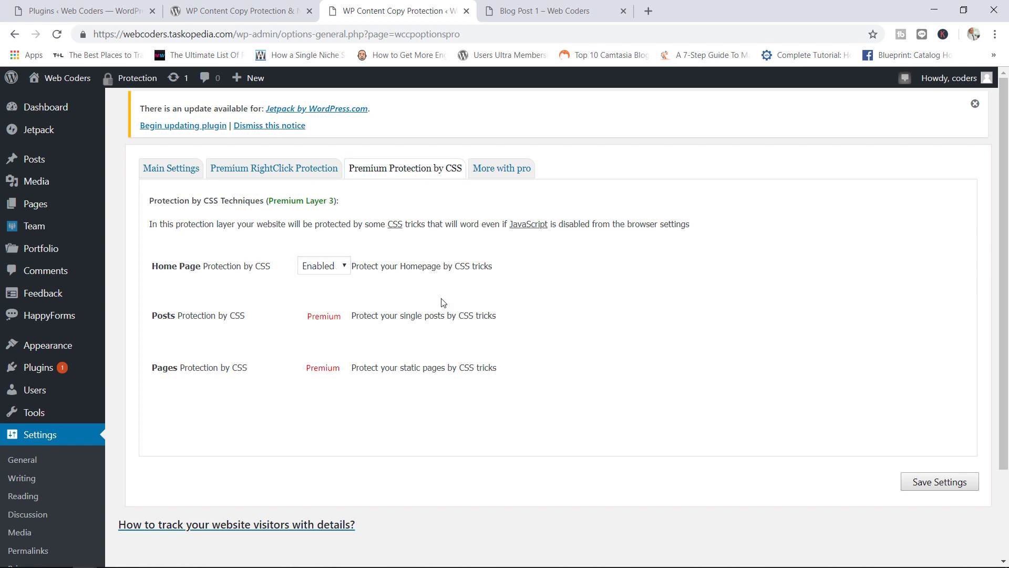
# Browse the More with pro tab's list of watermarking, CSS, jQuery and JavaScript features.
pyautogui.click(506, 181)
pyautogui.scroll(-1, 1003, 153)
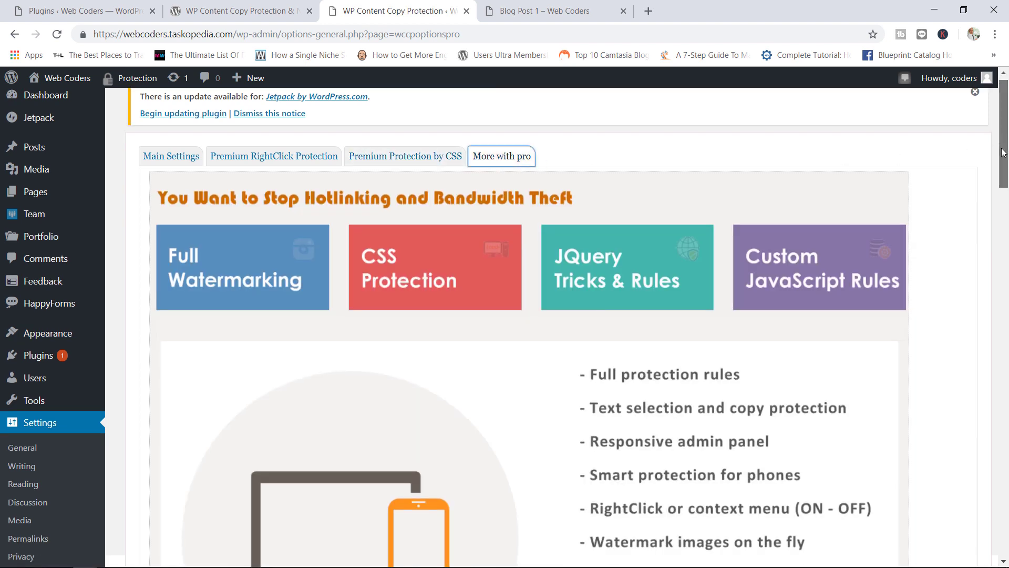
pyautogui.scroll(-2, 1003, 158)
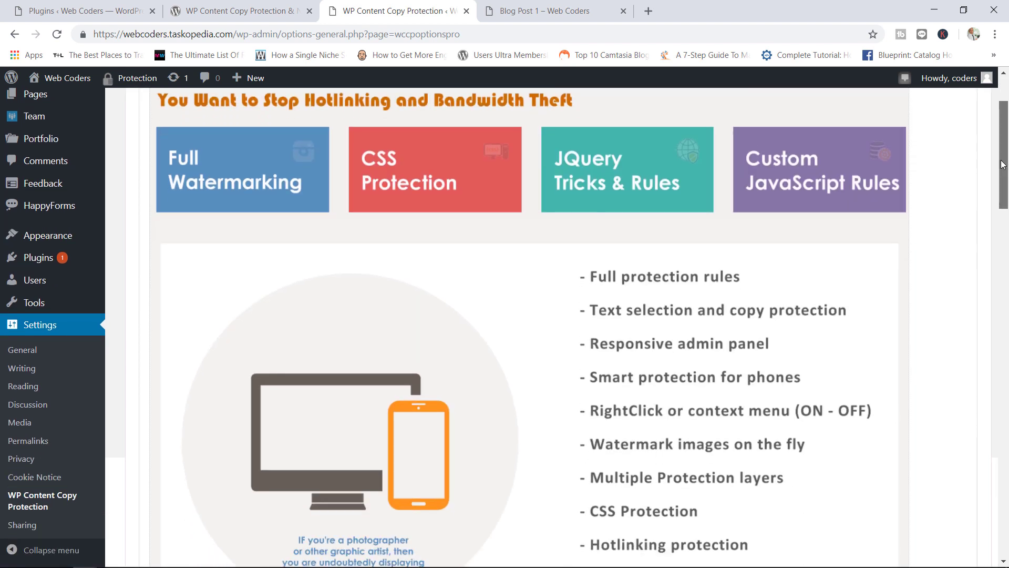
pyautogui.moveTo(1003, 165); pyautogui.dragTo(1001, 203)
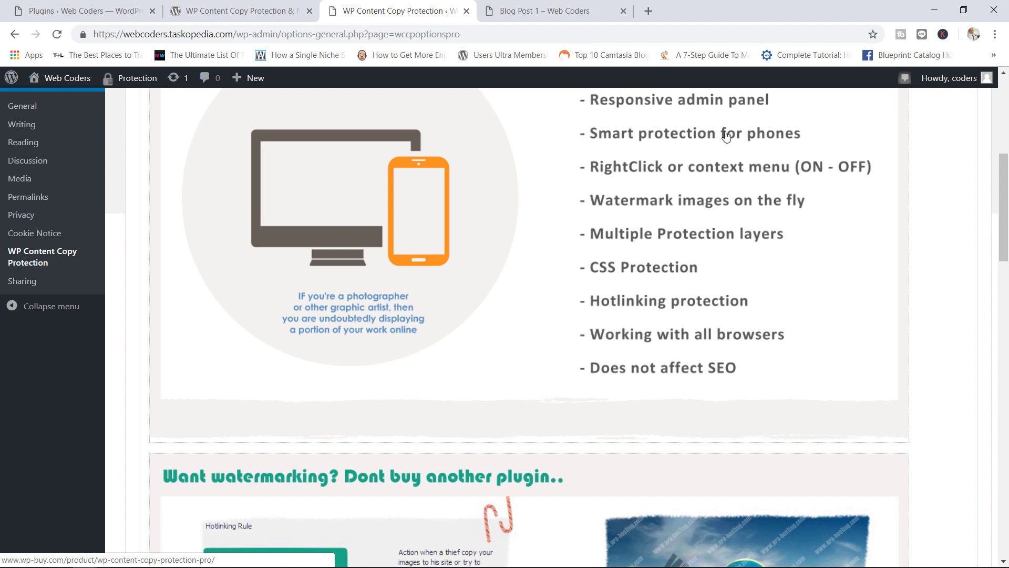
pyautogui.moveTo(1005, 213); pyautogui.dragTo(1007, 134)
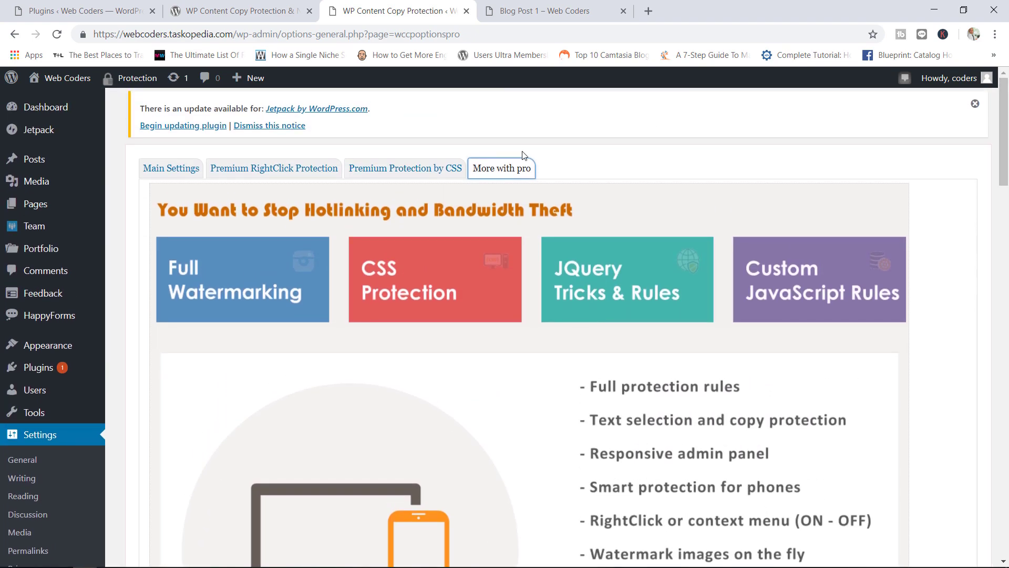
# View the plugin's WordPress.org page, then return to the plugin settings page.
pyautogui.click(231, 11)
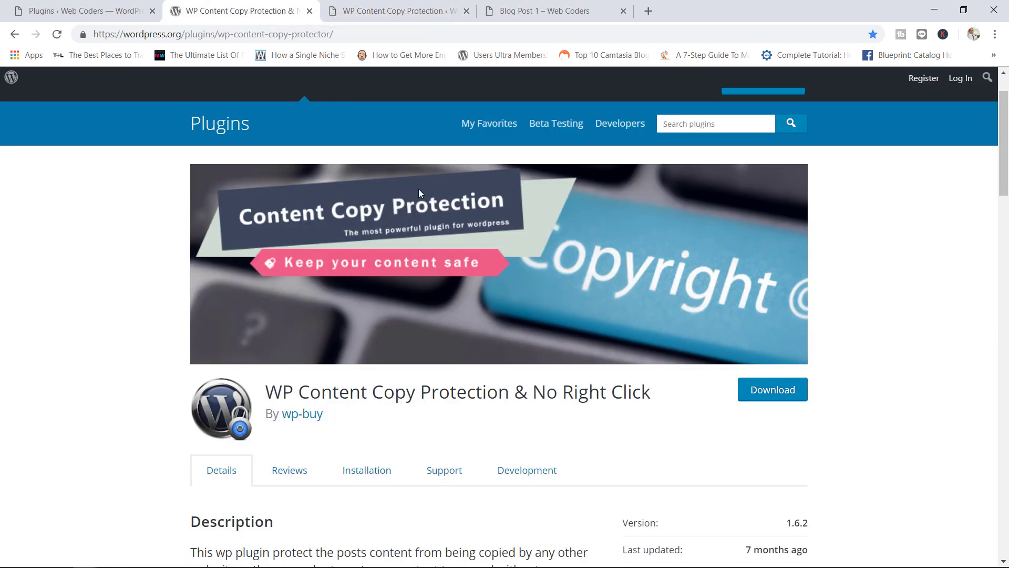
pyautogui.click(414, 8)
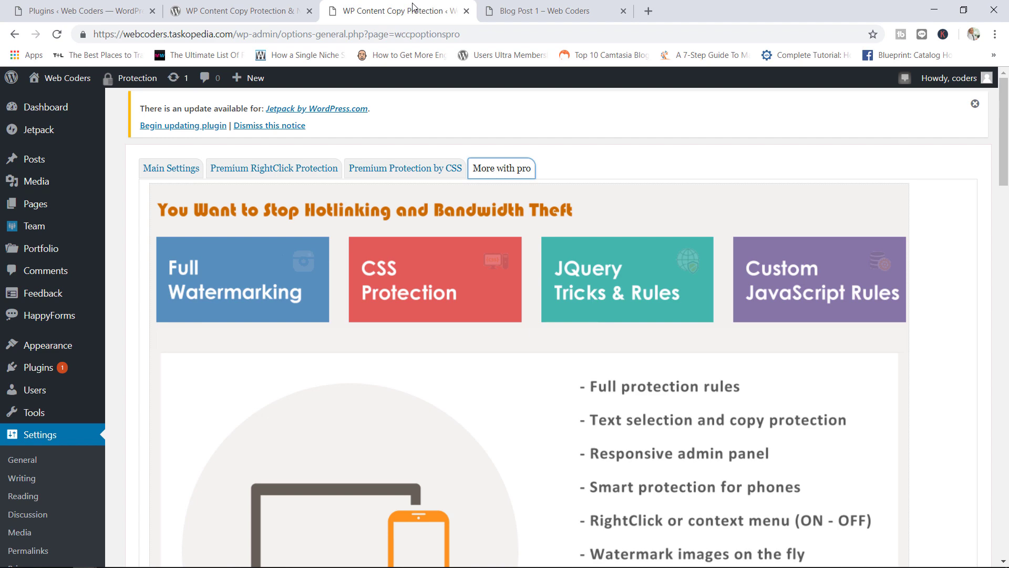
# On Blog Post 1, deselect the paragraph text and scroll up to the title banner.
pyautogui.click(547, 11)
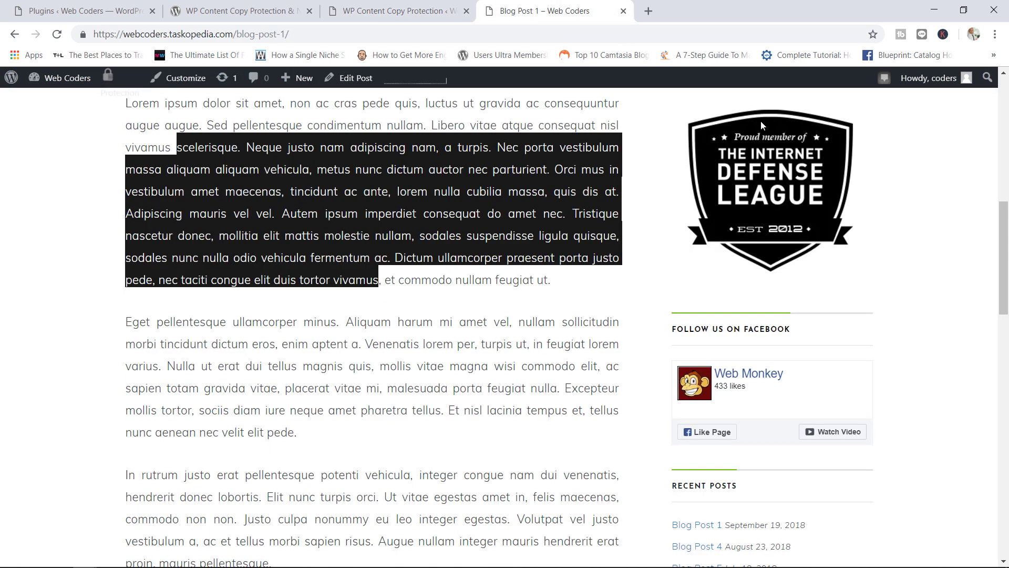
pyautogui.click(941, 248)
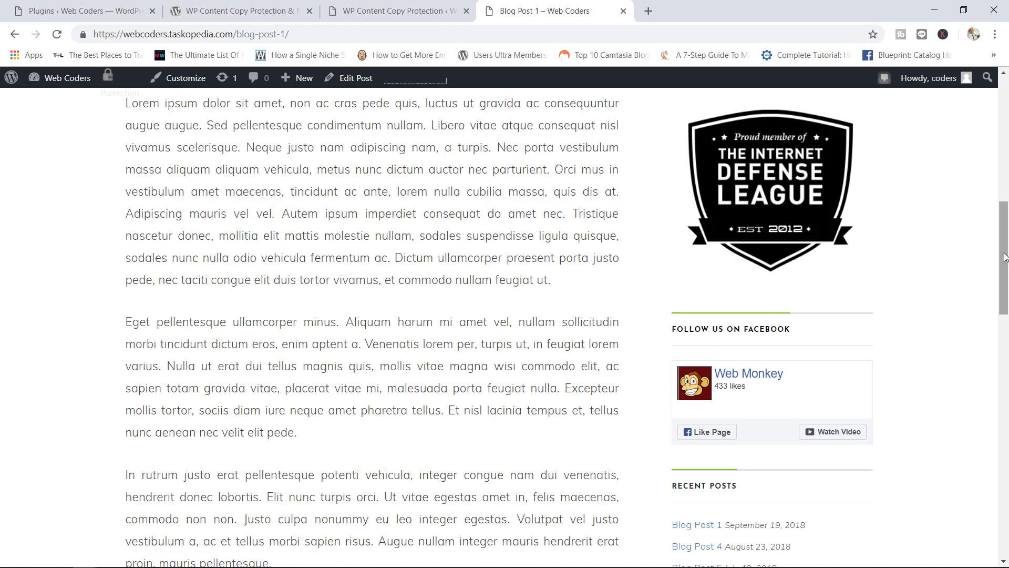
pyautogui.moveTo(1001, 254); pyautogui.dragTo(1007, 122)
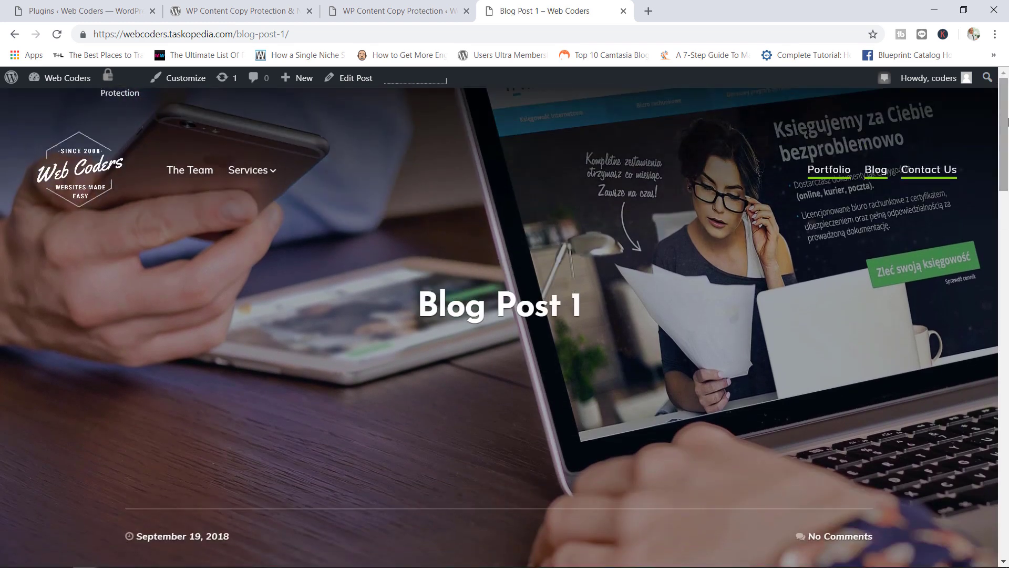